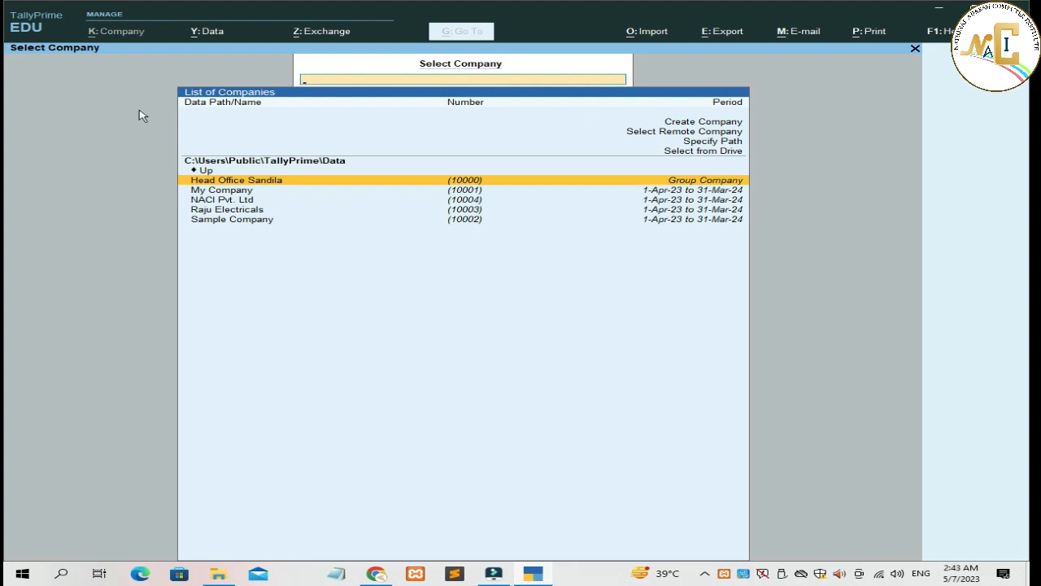
Start a company data backup and set its destination path to the All Data folder on drive E.
{"action": "left_click", "coordinate": [214, 36]}
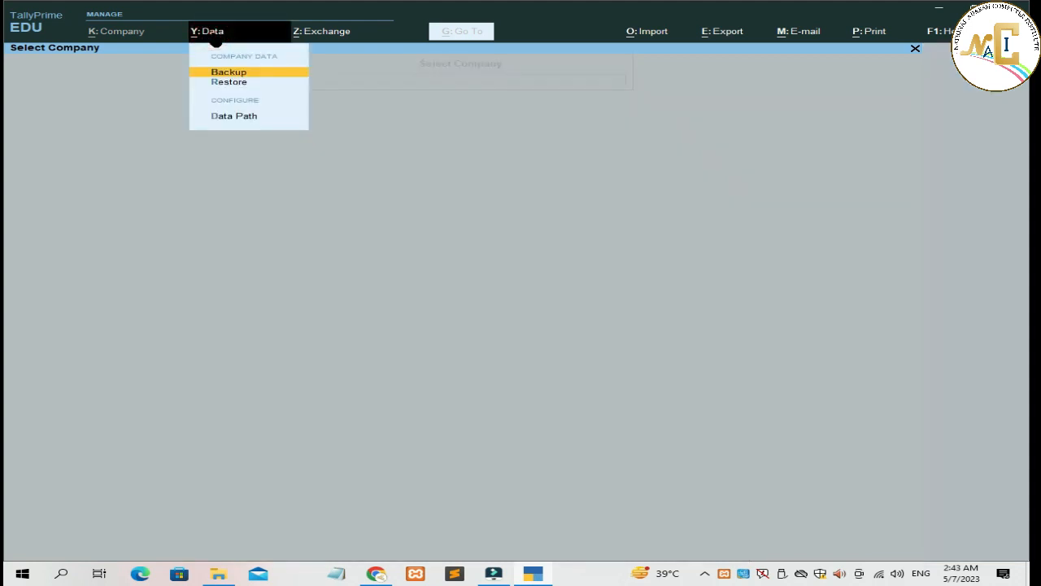
{"action": "left_click", "coordinate": [249, 73]}
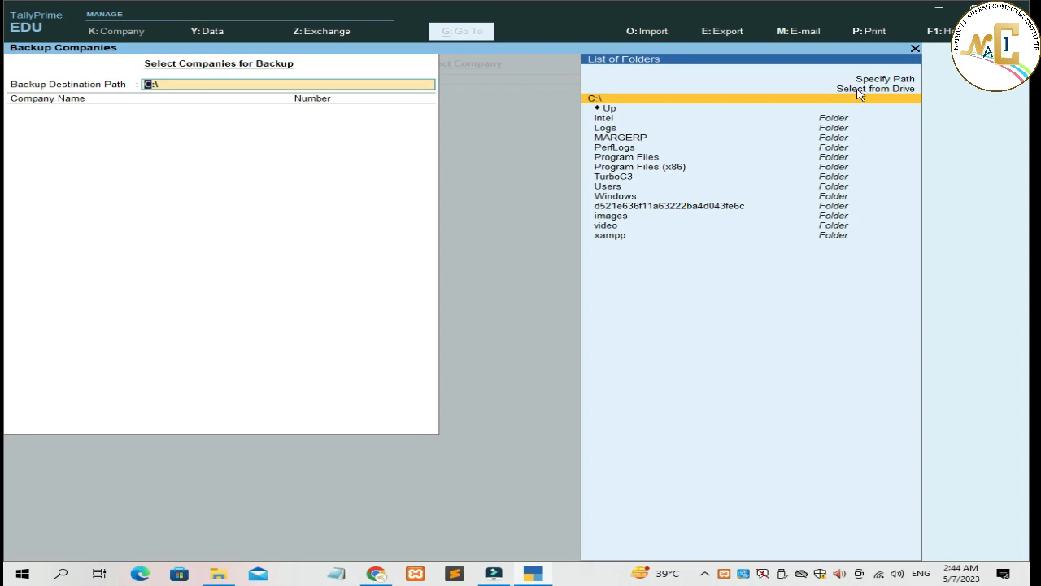
{"action": "left_click", "coordinate": [893, 92]}
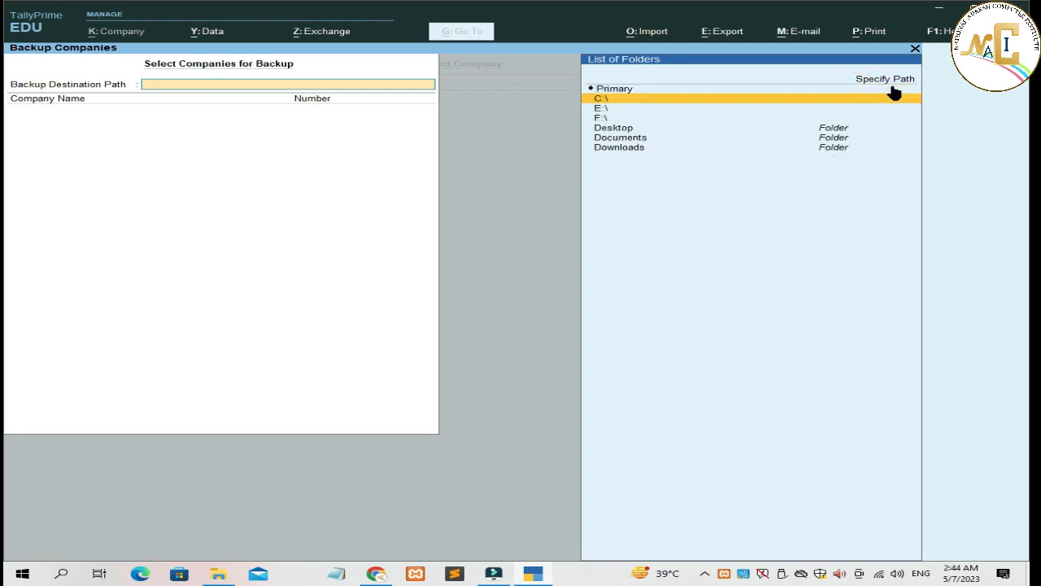
{"action": "key", "text": "Down"}
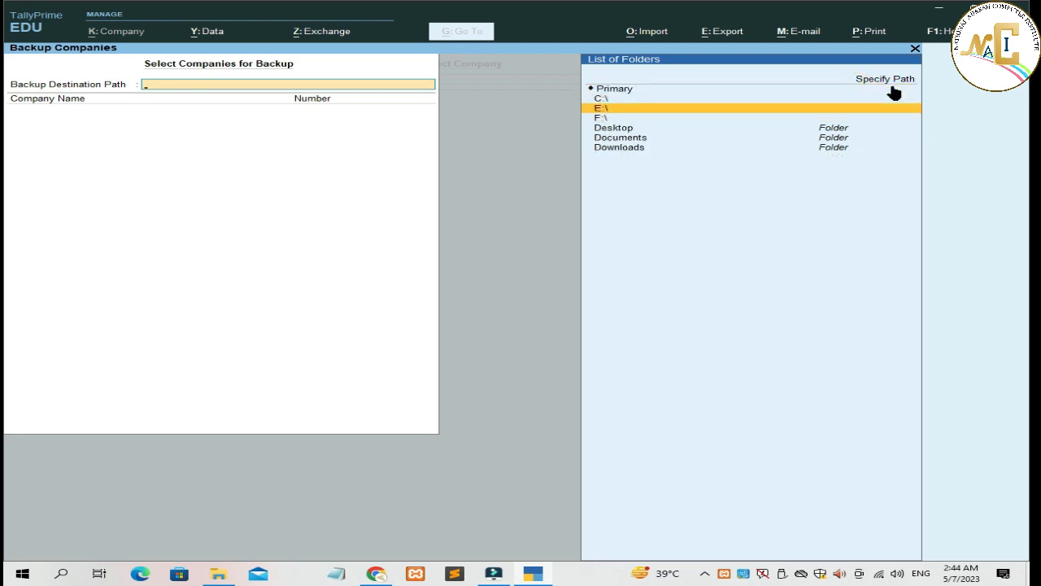
{"action": "left_click", "coordinate": [620, 109]}
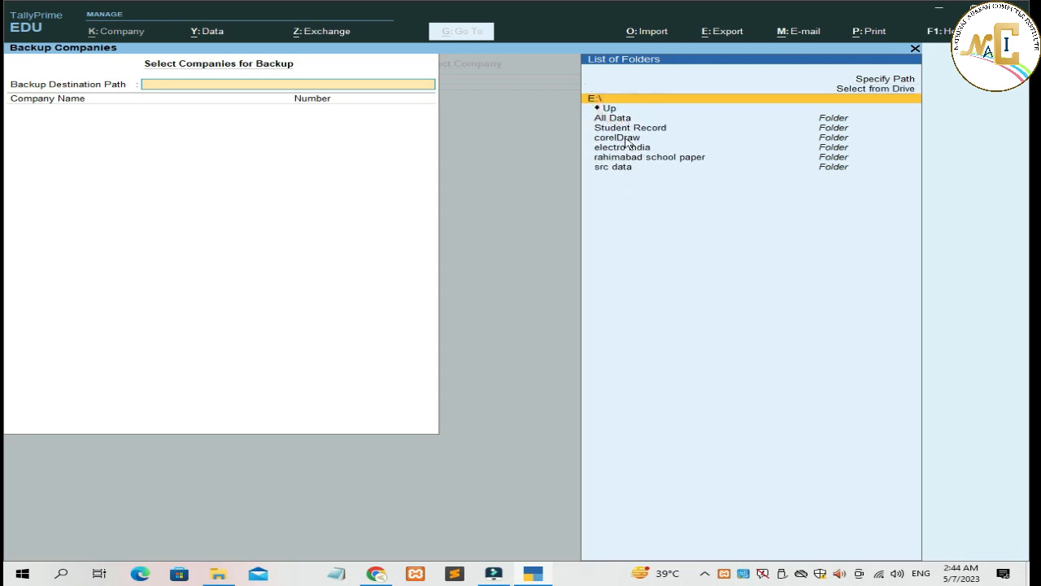
{"action": "left_click", "coordinate": [688, 122]}
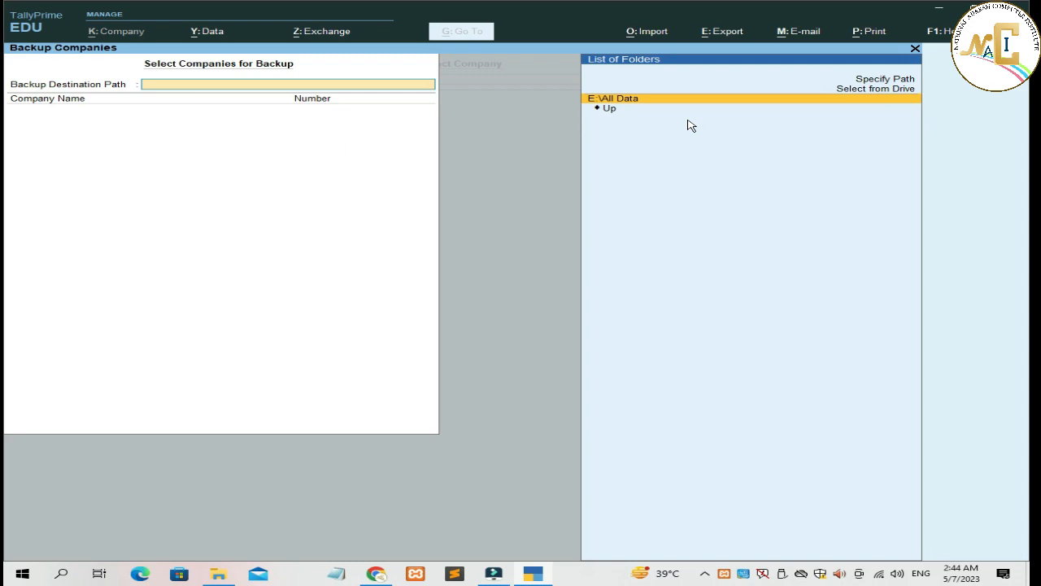
{"action": "key", "text": "Return"}
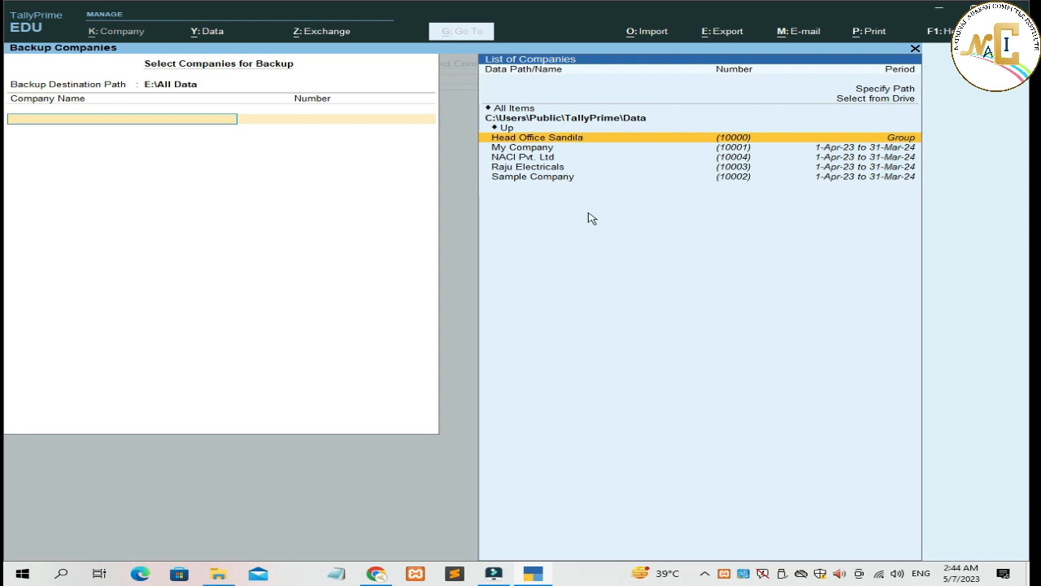
Add Raju Electricals and My Company to the list of companies for backup.
{"action": "key", "text": "Down"}
{"action": "key", "text": "Down"}
{"action": "key", "text": "Down"}
{"action": "key", "text": "Down"}
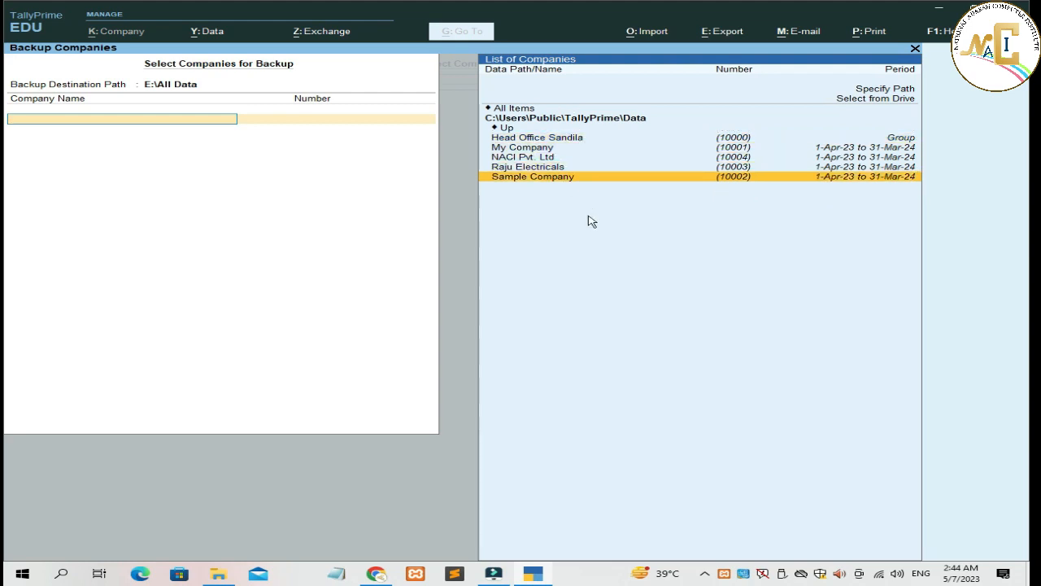
{"action": "key", "text": "Up"}
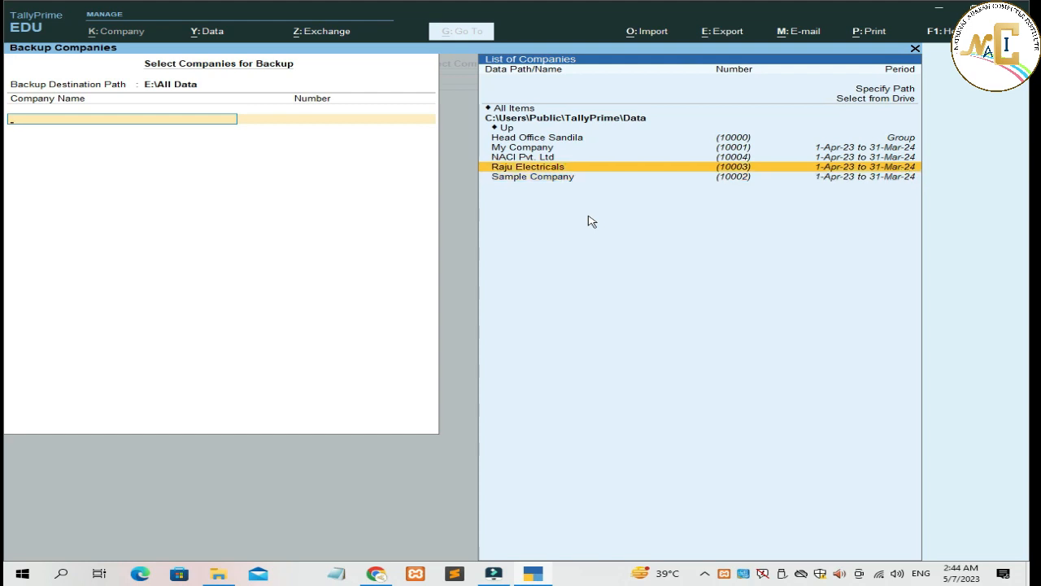
{"action": "key", "text": "Return"}
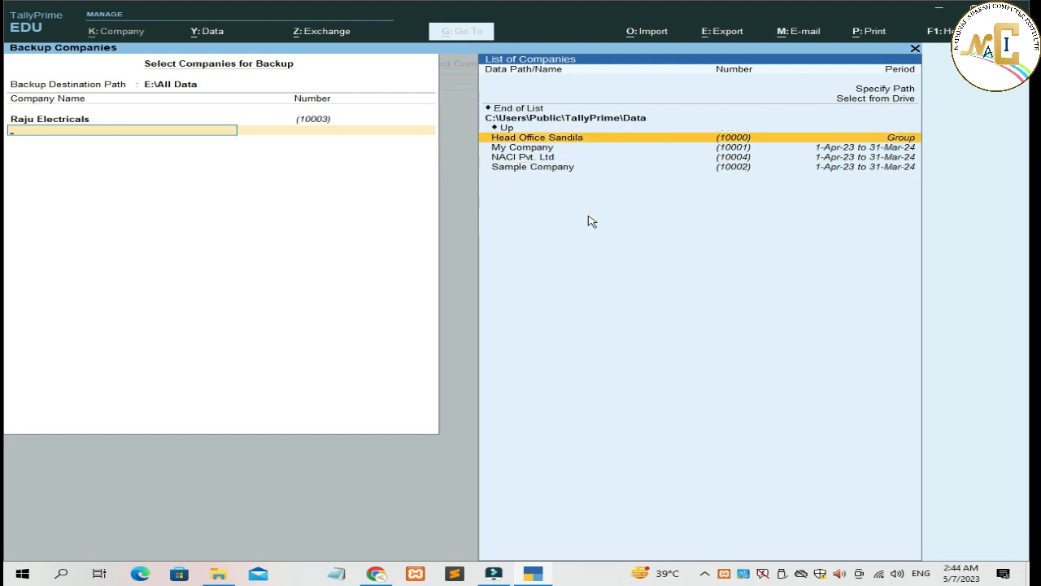
{"action": "key", "text": "Down"}
{"action": "key", "text": "Return"}
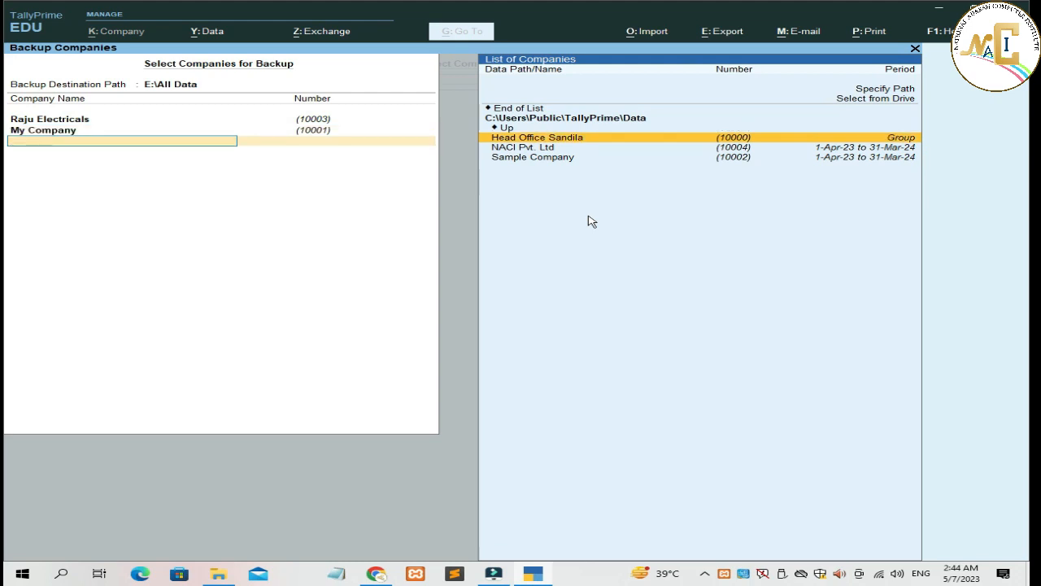
Add Sample Company, Head Office Sandila and NACI Pvt. Ltd to the backup list, end the list and accept the backup.
{"action": "key", "text": "Down"}
{"action": "key", "text": "Down"}
{"action": "key", "text": "Return"}
{"action": "key", "text": "Down"}
{"action": "key", "text": "Up"}
{"action": "key", "text": "Return"}
{"action": "key", "text": "Return"}
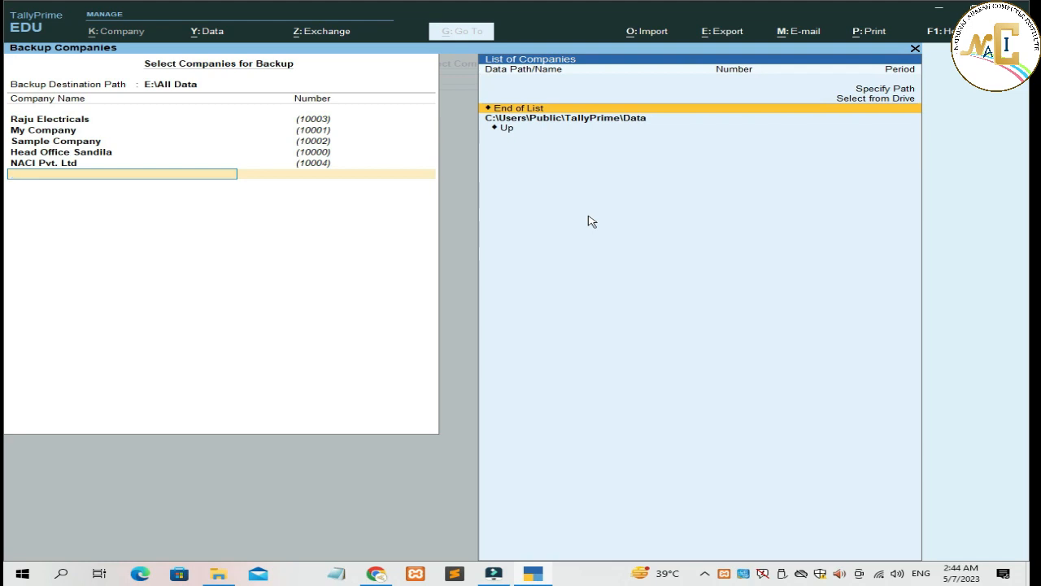
{"action": "left_click", "coordinate": [526, 111]}
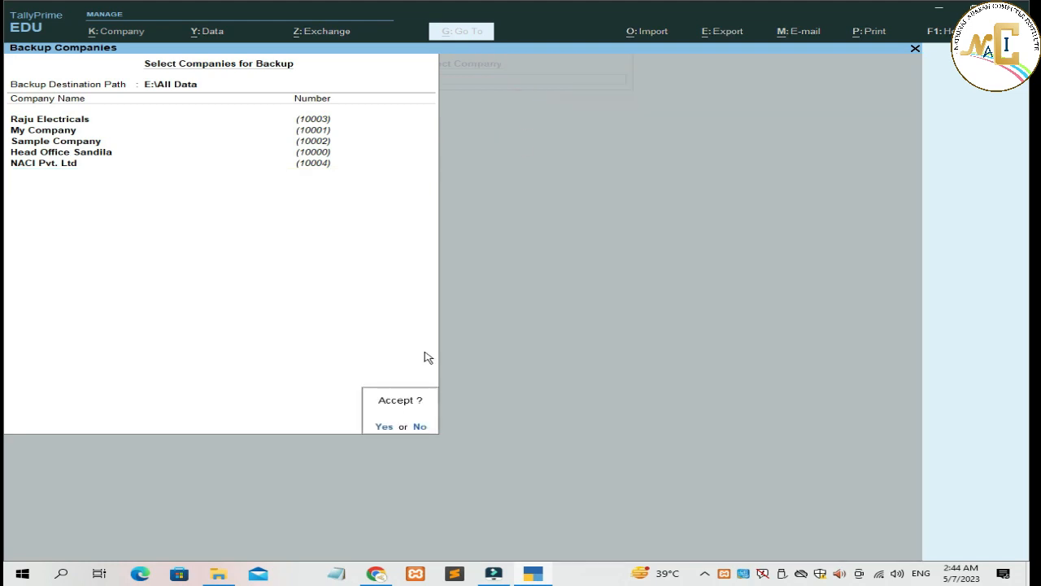
{"action": "key", "text": "Return"}
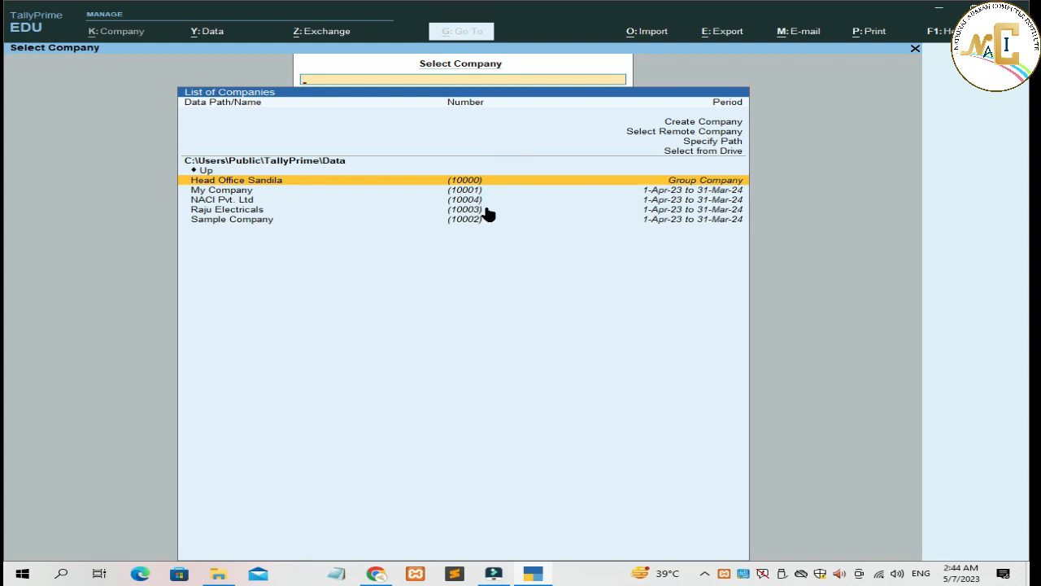
Switch to File Explorer and examine the backup files in the All Data folder on Local Disk (E:).
{"action": "left_click", "coordinate": [939, 16]}
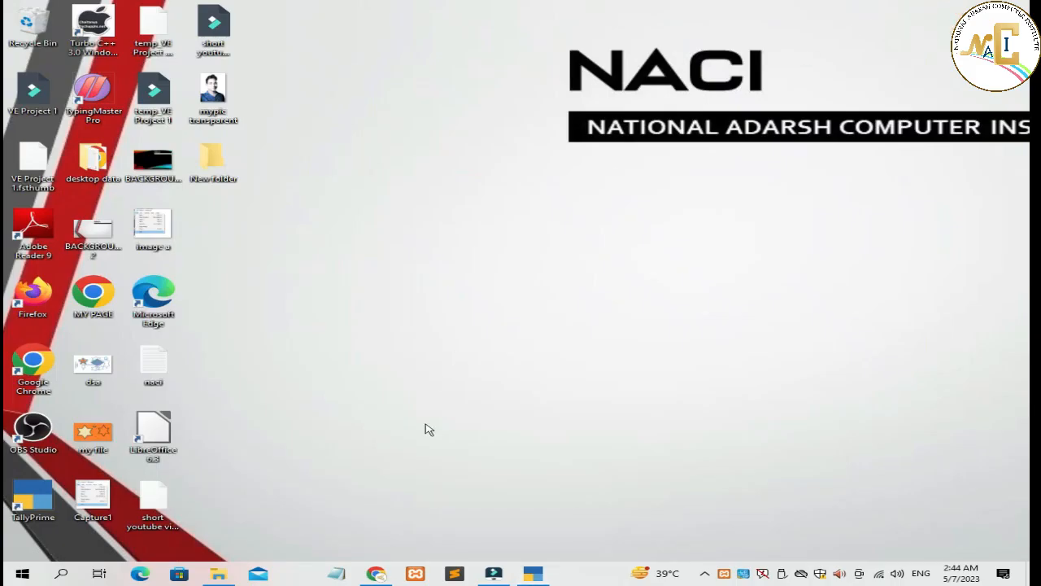
{"action": "left_click", "coordinate": [218, 573]}
{"action": "left_click", "coordinate": [67, 381]}
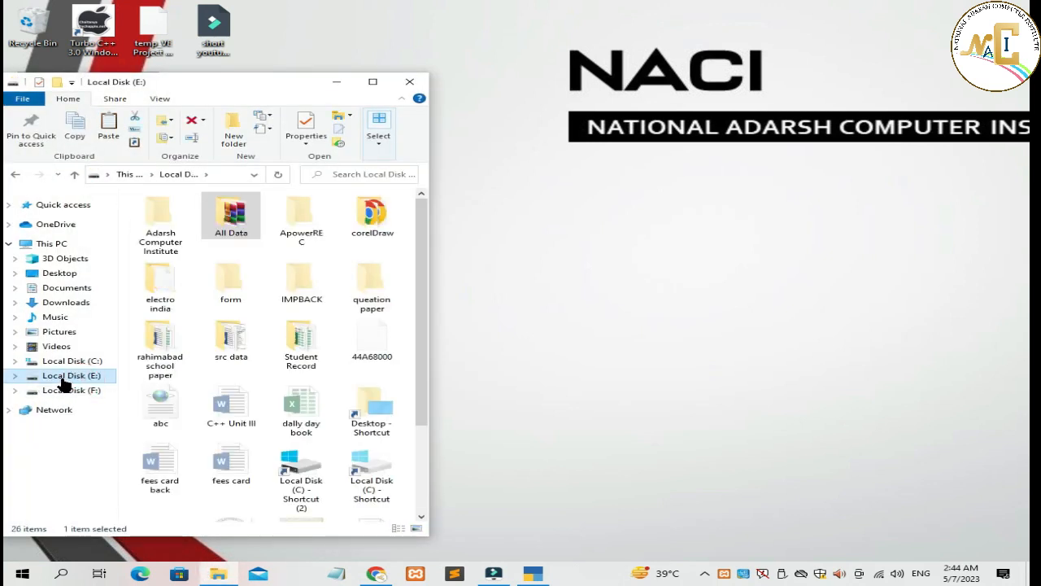
{"action": "double_click", "coordinate": [232, 217]}
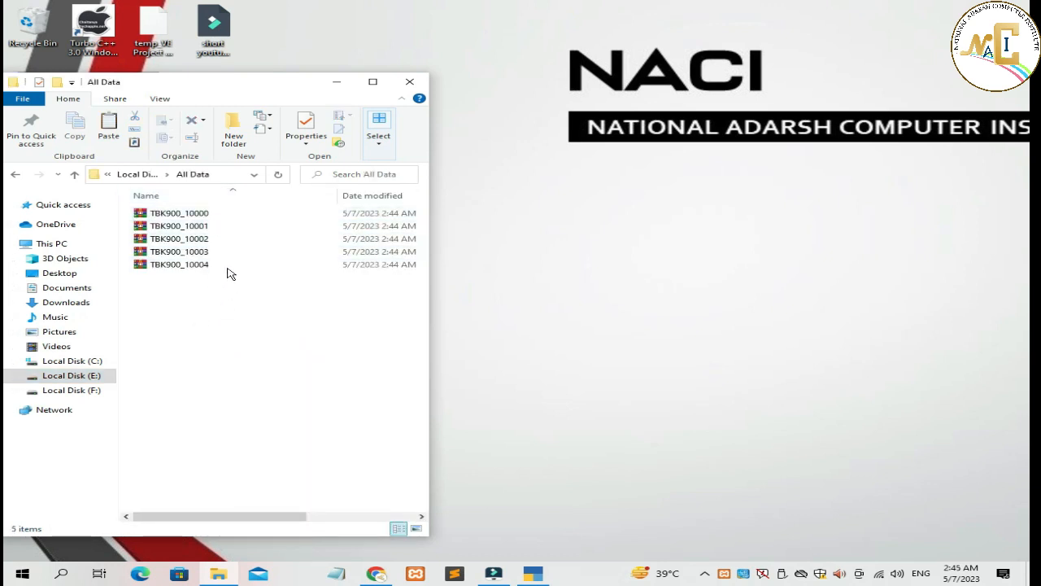
{"action": "left_click_drag", "start_coordinate": [209, 88], "coordinate": [456, 122]}
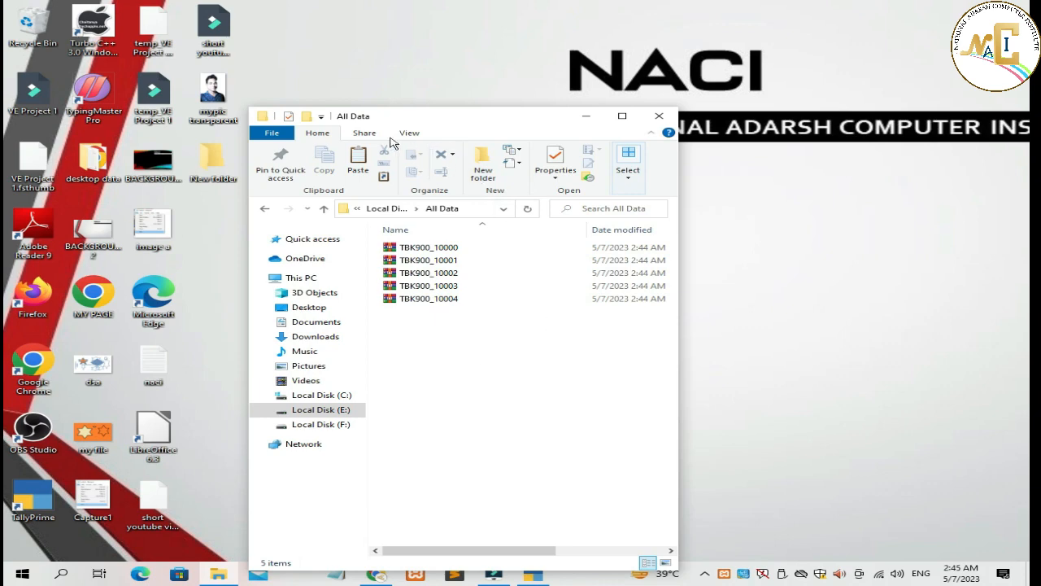
{"action": "left_click_drag", "start_coordinate": [366, 118], "coordinate": [266, 99]}
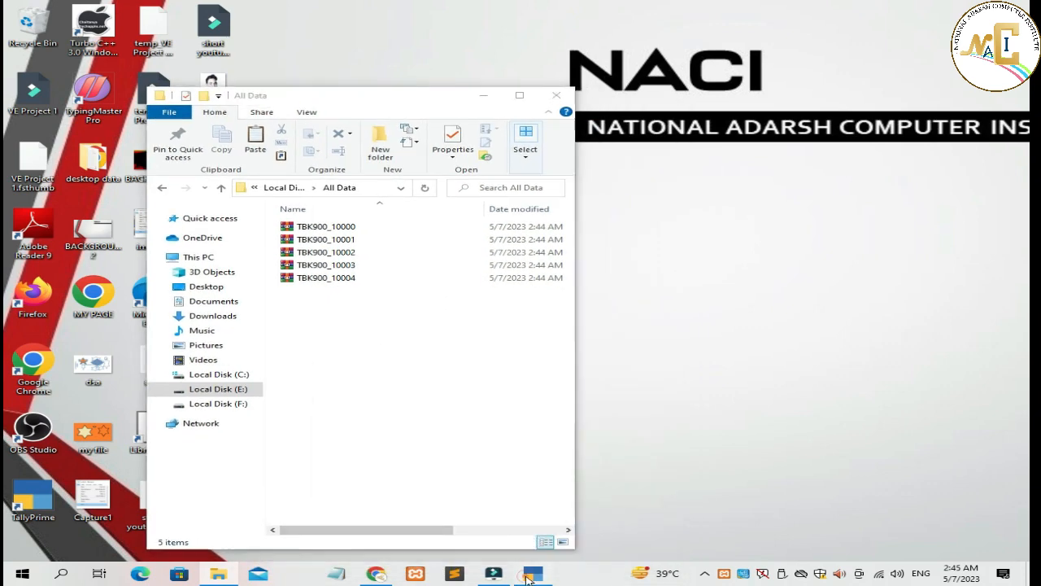
Switch back to TallyPrime, open the company Raju Electricals and delete it through company alteration.
{"action": "left_click", "coordinate": [532, 574]}
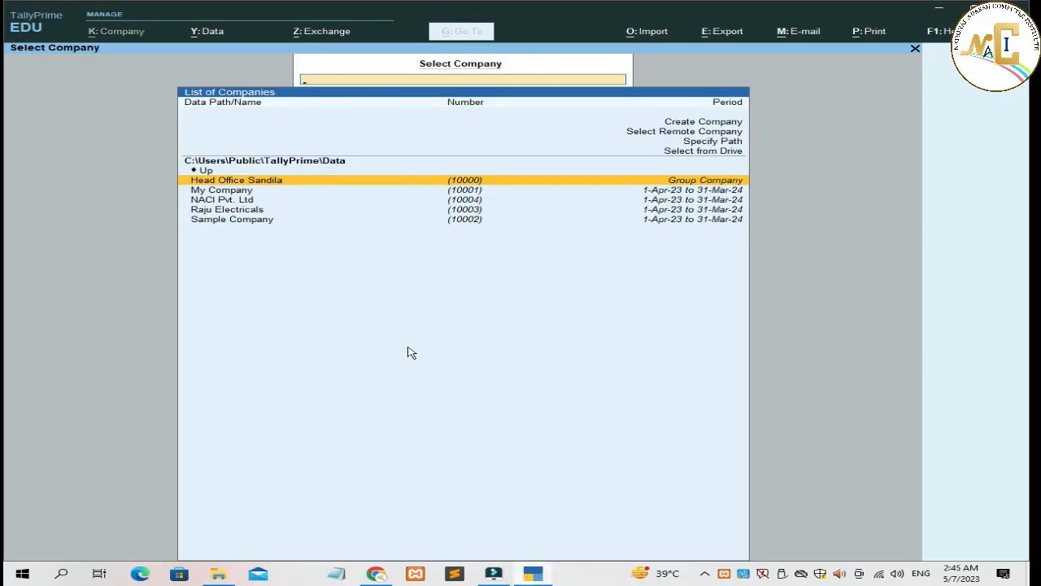
{"action": "key", "text": "Down"}
{"action": "key", "text": "Down"}
{"action": "key", "text": "Down"}
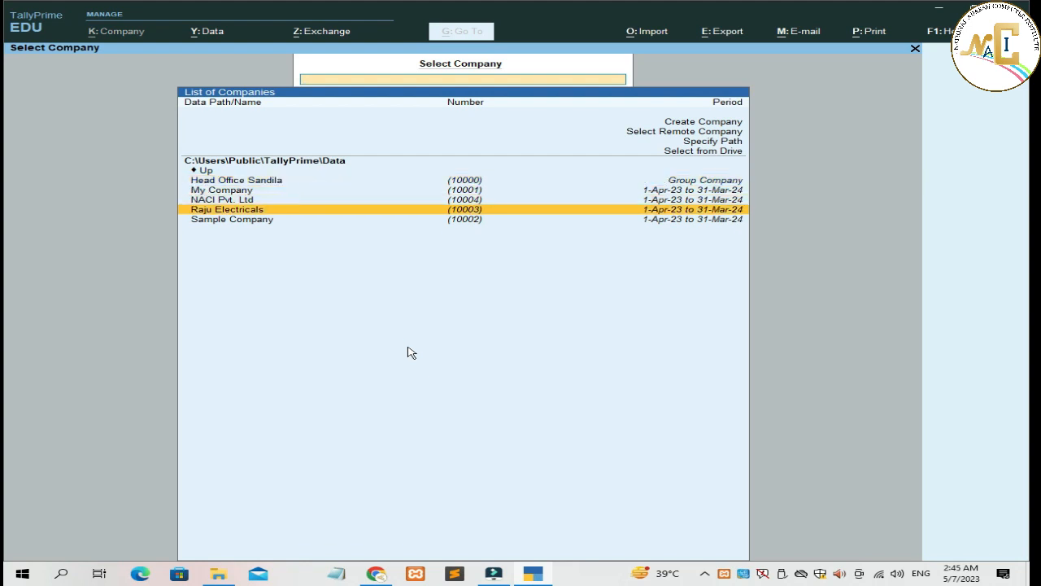
{"action": "key", "text": "Return"}
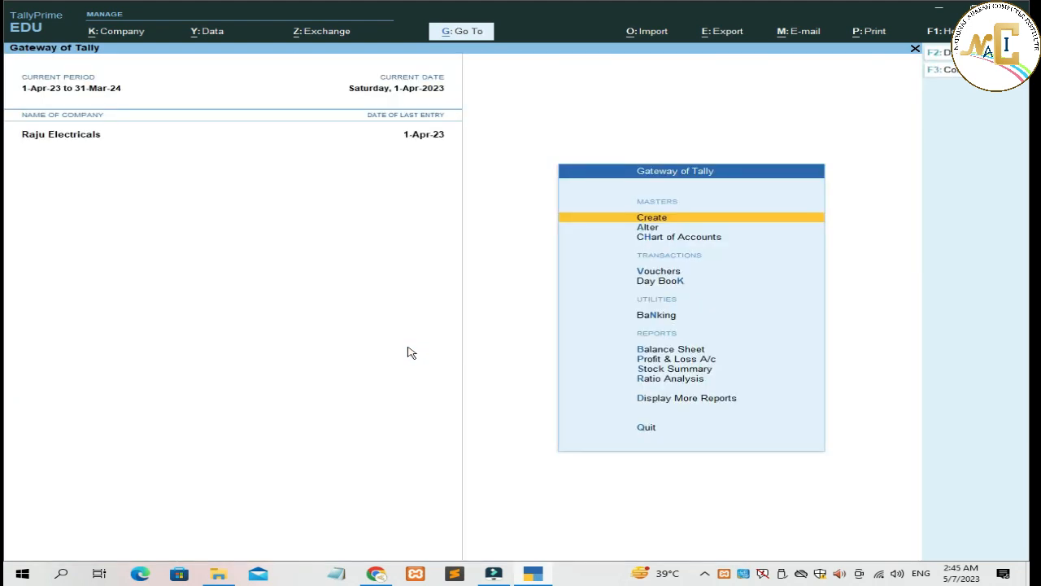
{"action": "left_click", "coordinate": [118, 37]}
{"action": "key", "text": "Down"}
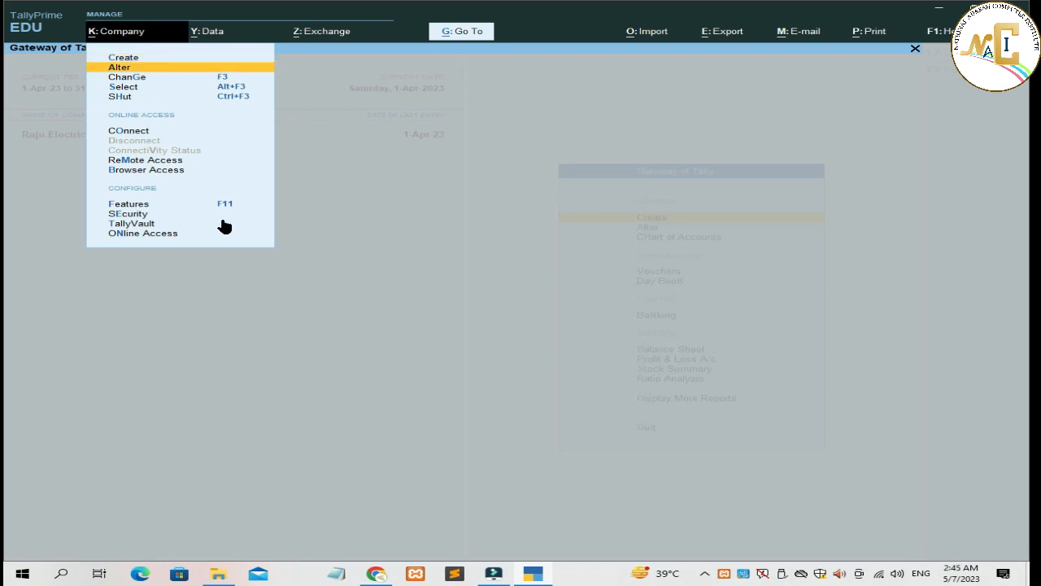
{"action": "key", "text": "Return"}
{"action": "key", "text": "alt+d"}
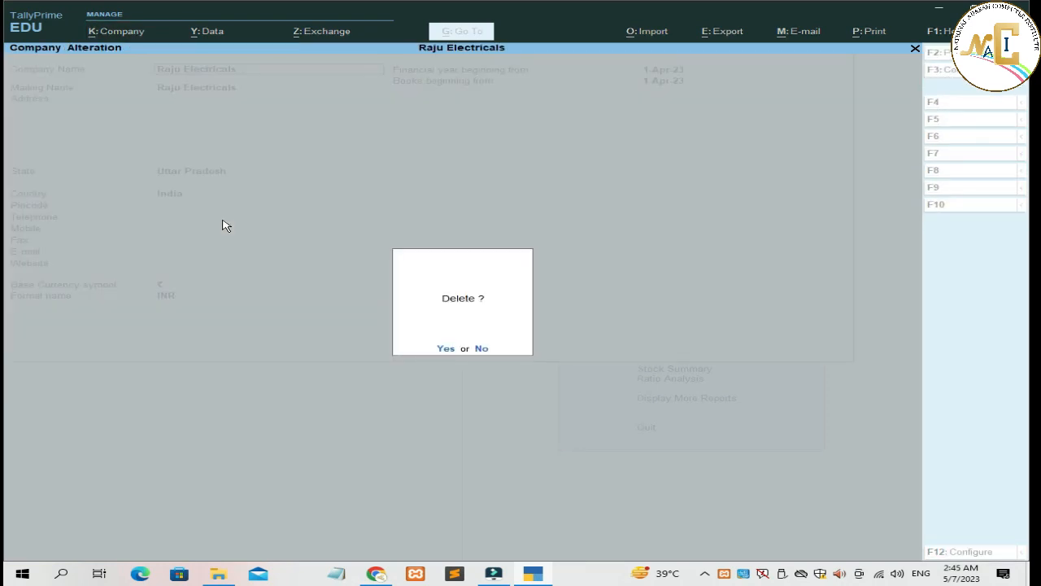
{"action": "key", "text": "y"}
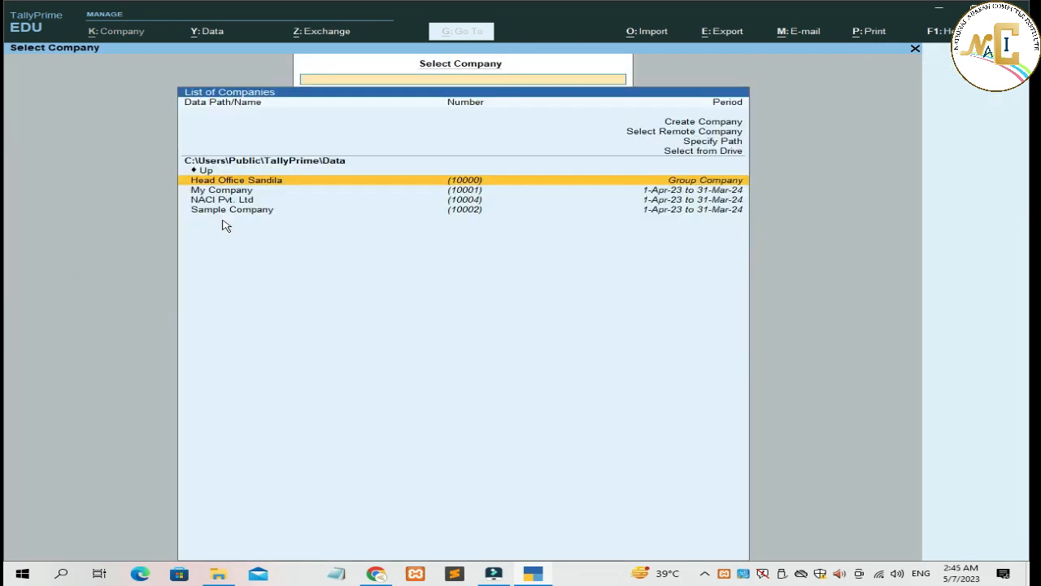
Open Sample Company and delete it through company alteration.
{"action": "key", "text": "Down"}
{"action": "key", "text": "Down"}
{"action": "key", "text": "Down"}
{"action": "key", "text": "Return"}
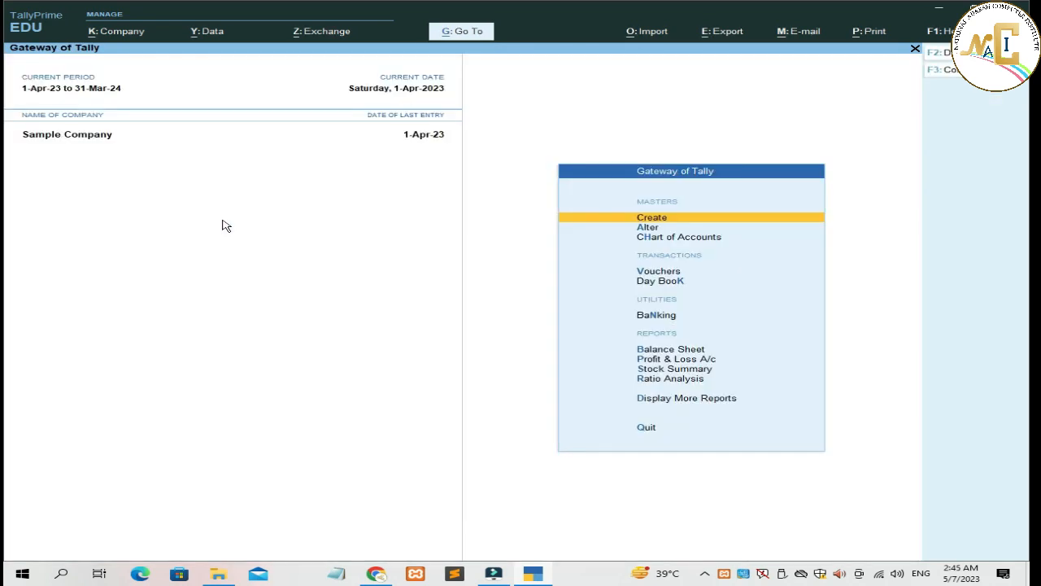
{"action": "left_click", "coordinate": [113, 37]}
{"action": "key", "text": "Down"}
{"action": "key", "text": "Return"}
{"action": "key", "text": "alt+d"}
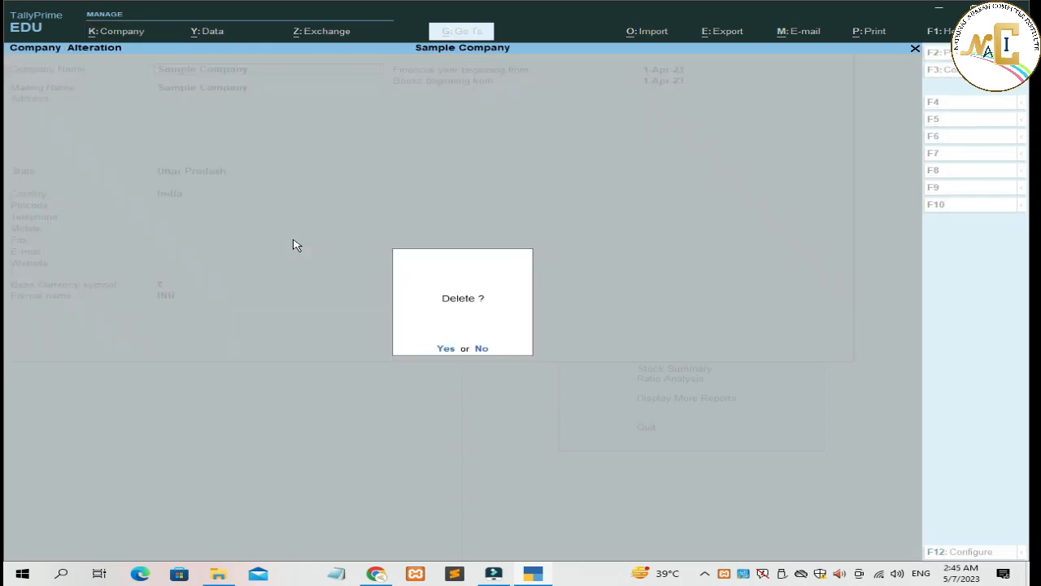
{"action": "key", "text": "y"}
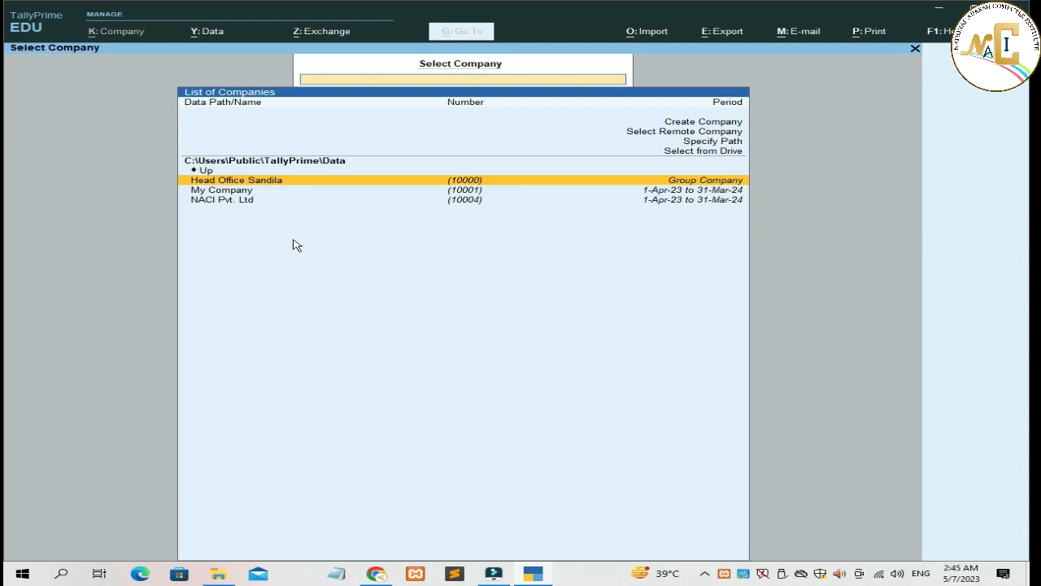
Start a company data restore and choose E:\All Data as the folder holding the backups.
{"action": "key", "text": "Down"}
{"action": "key", "text": "Down"}
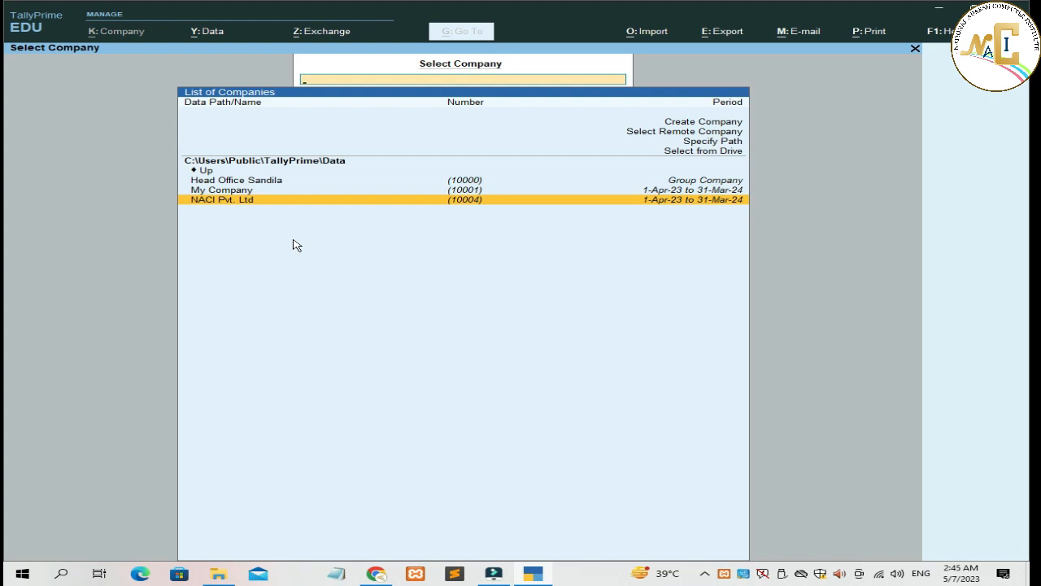
{"action": "left_click", "coordinate": [208, 31]}
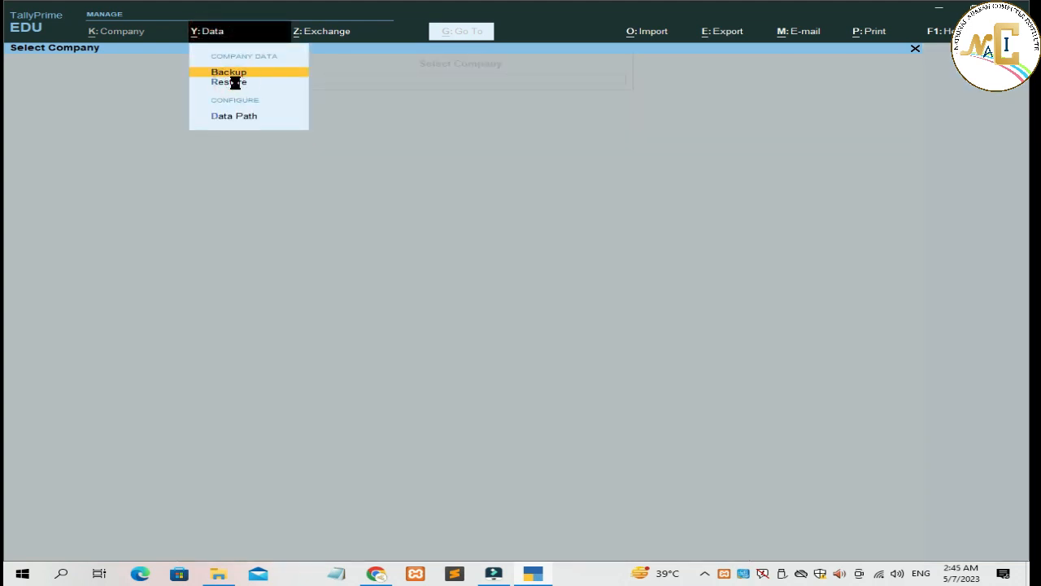
{"action": "left_click", "coordinate": [235, 82]}
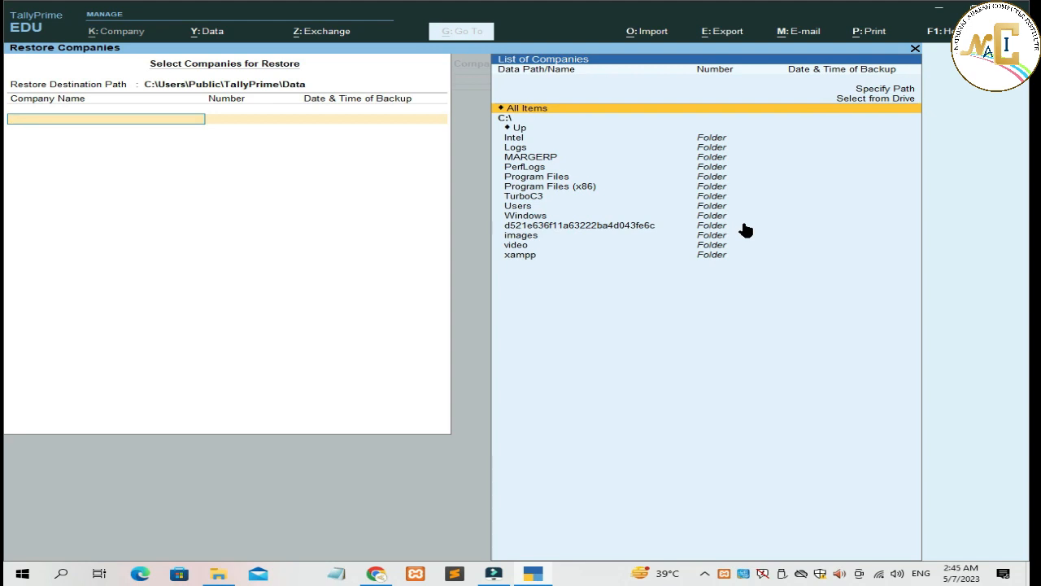
{"action": "key", "text": "Up"}
{"action": "key", "text": "Up"}
{"action": "key", "text": "Down"}
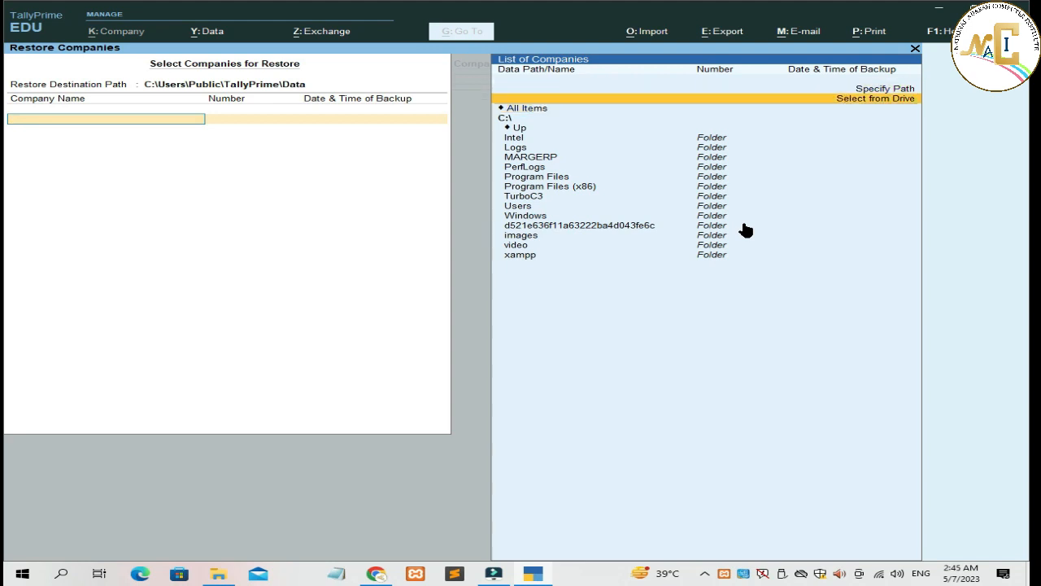
{"action": "left_click", "coordinate": [881, 99]}
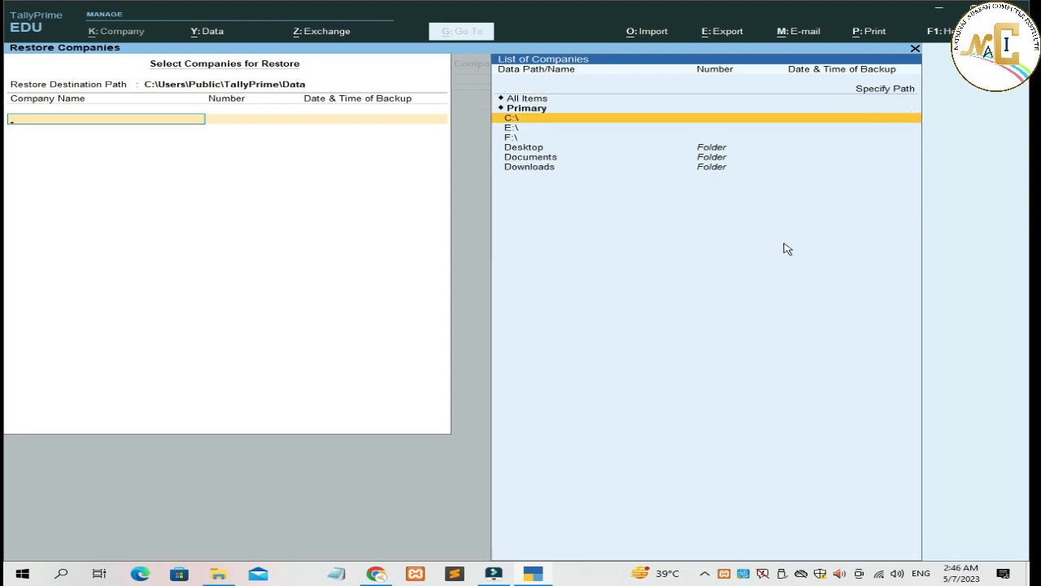
{"action": "key", "text": "Down"}
{"action": "key", "text": "Return"}
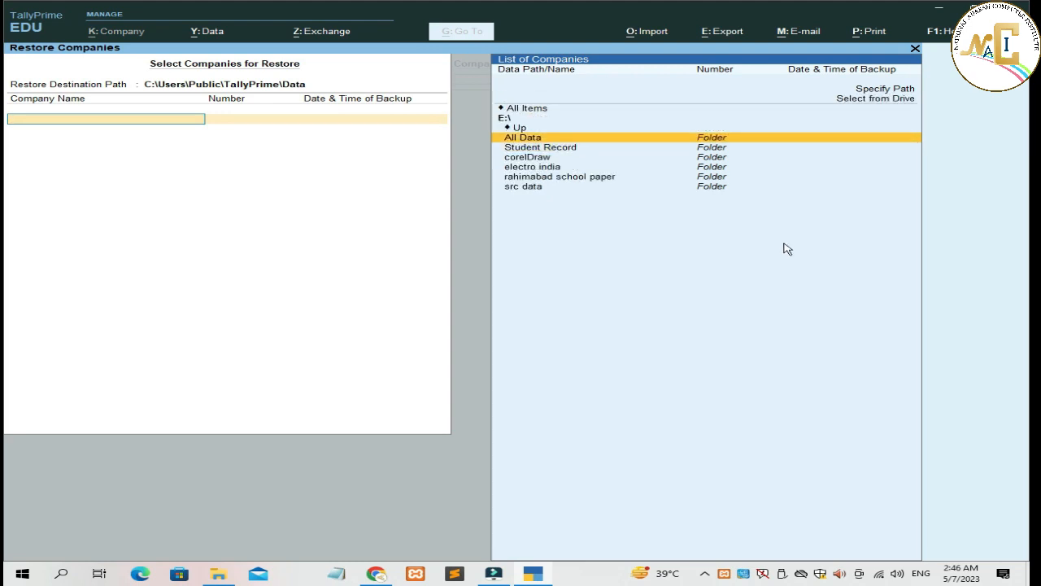
{"action": "key", "text": "Return"}
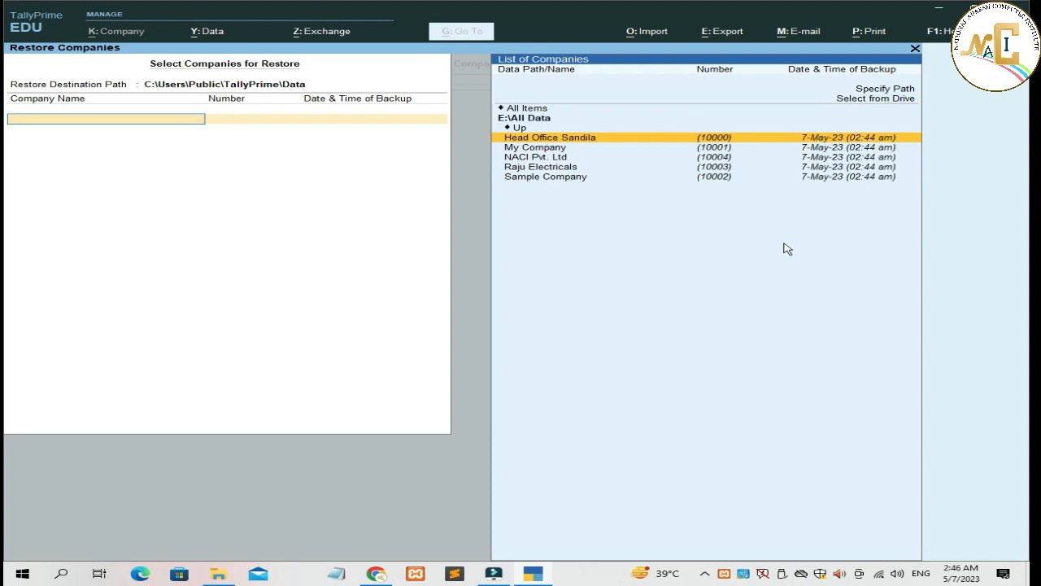
Add Raju Electricals and Sample Company from the E:\All Data backups to the list of companies for restore.
{"action": "key", "text": "Down"}
{"action": "key", "text": "Down"}
{"action": "key", "text": "Down"}
{"action": "key", "text": "Down"}
{"action": "key", "text": "Up"}
{"action": "key", "text": "Up"}
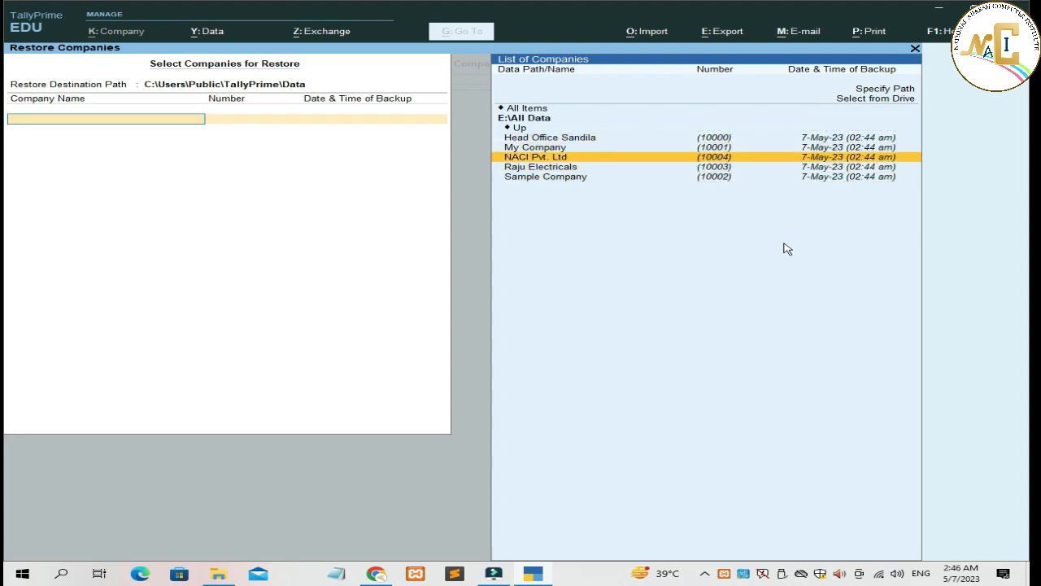
{"action": "key", "text": "Down"}
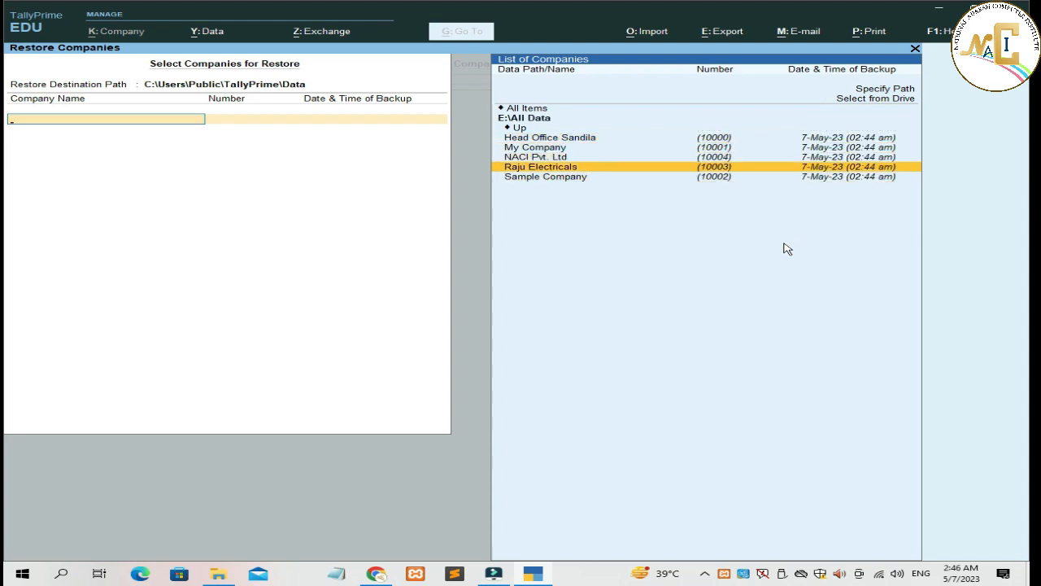
{"action": "key", "text": "Return"}
{"action": "key", "text": "Down"}
{"action": "key", "text": "Down"}
{"action": "key", "text": "Down"}
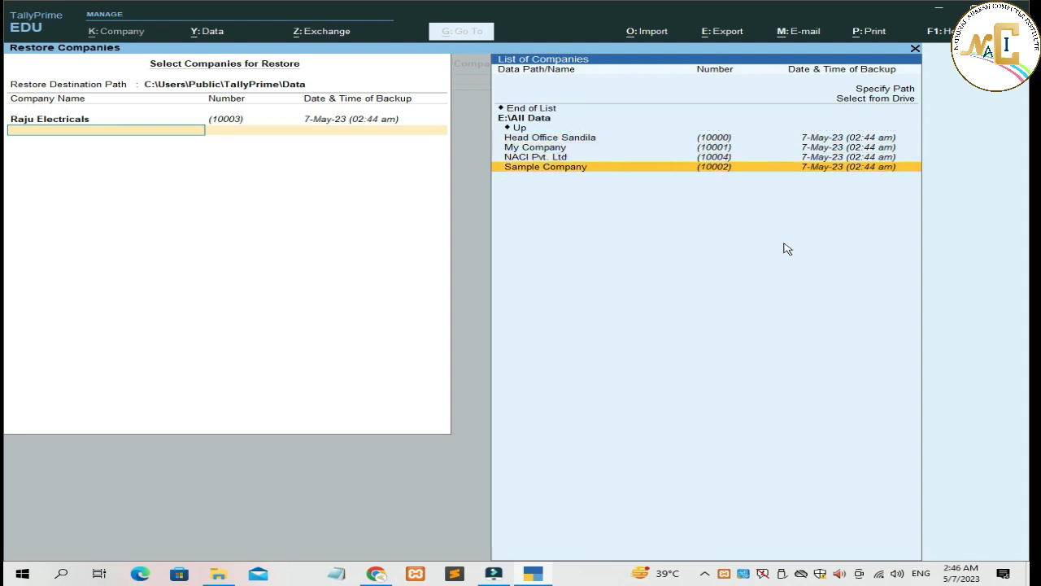
{"action": "key", "text": "Return"}
Add NACI Pvt. Ltd from the E:\All Data backups to the list of companies for restore.
{"action": "key", "text": "Up"}
{"action": "key", "text": "Down"}
{"action": "key", "text": "Down"}
{"action": "key", "text": "Down"}
{"action": "key", "text": "Up"}
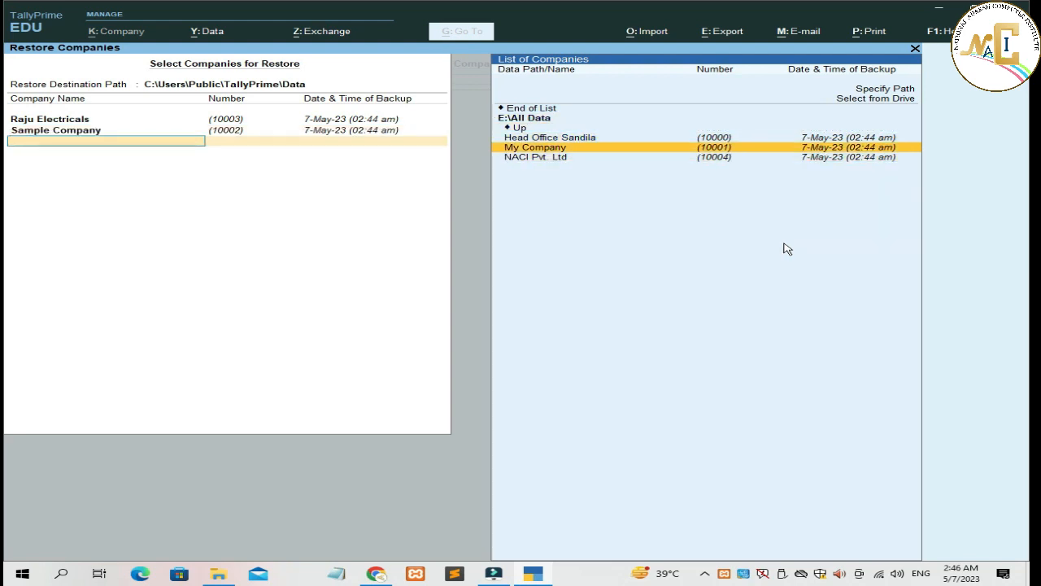
{"action": "key", "text": "Down"}
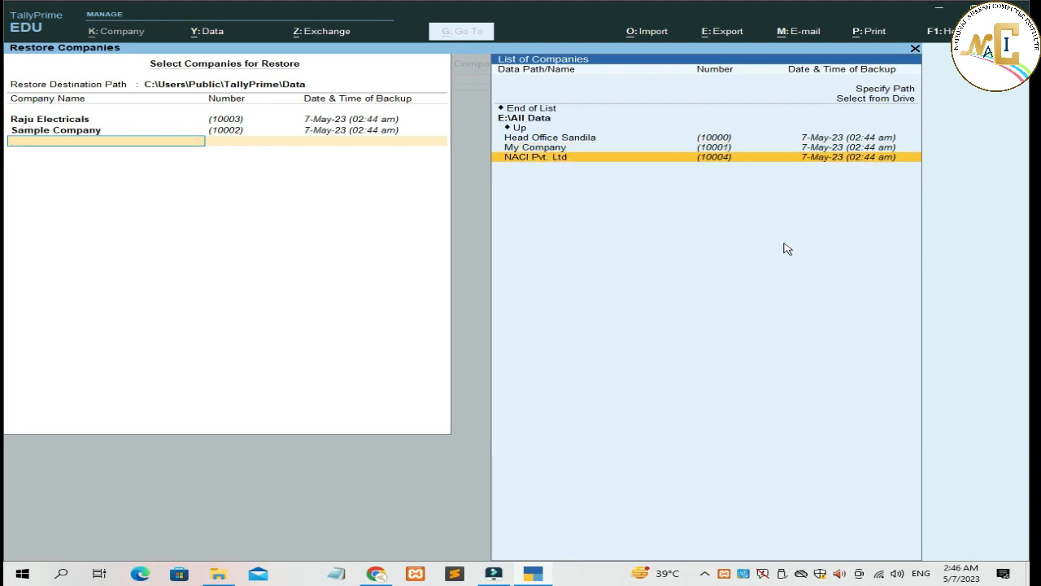
{"action": "key", "text": "Return"}
End the restore list, accept the restore with overwriting of the existing 10004 data folder, and return to the refreshed company list.
{"action": "key", "text": "Up"}
{"action": "key", "text": "Up"}
{"action": "key", "text": "Up"}
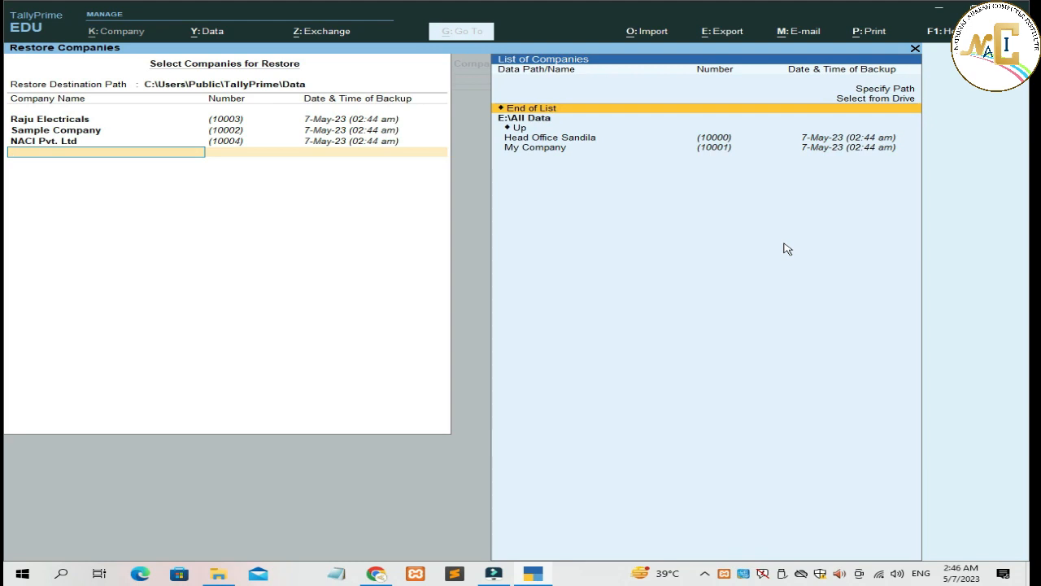
{"action": "key", "text": "Return"}
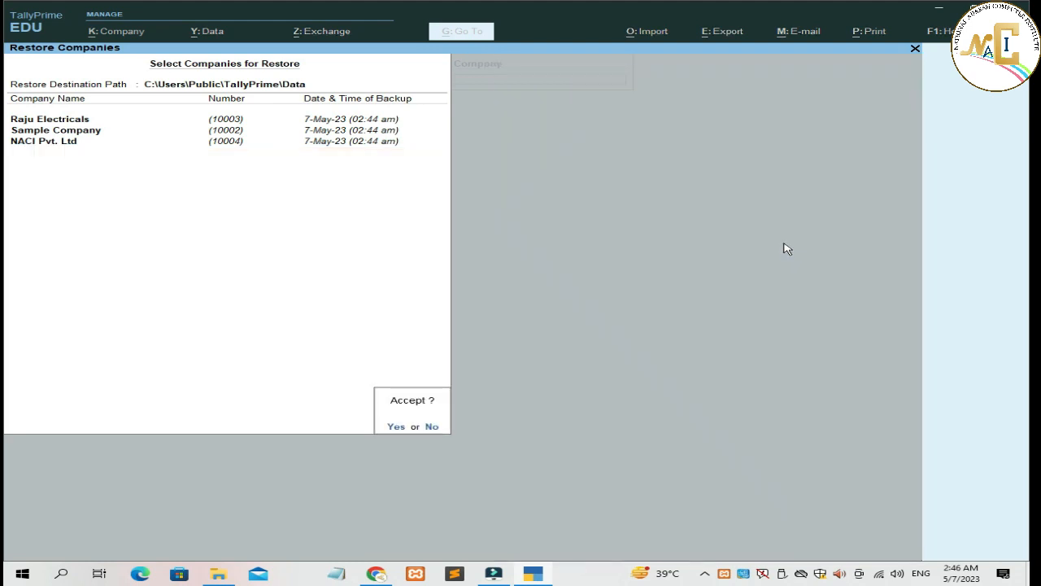
{"action": "key", "text": "Return"}
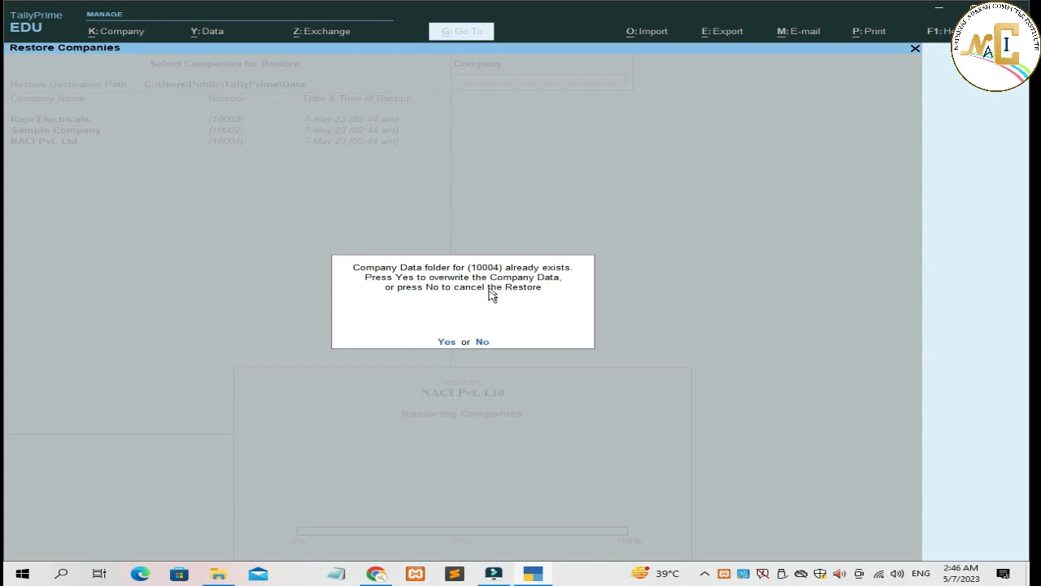
{"action": "left_click", "coordinate": [446, 343]}
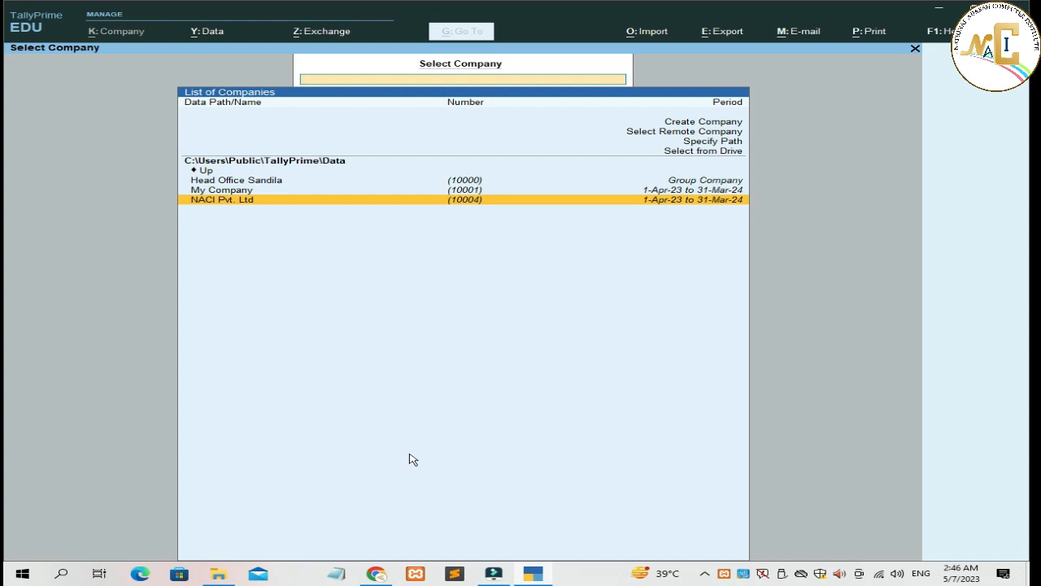
{"action": "key", "text": "Escape"}
{"action": "key", "text": "y"}
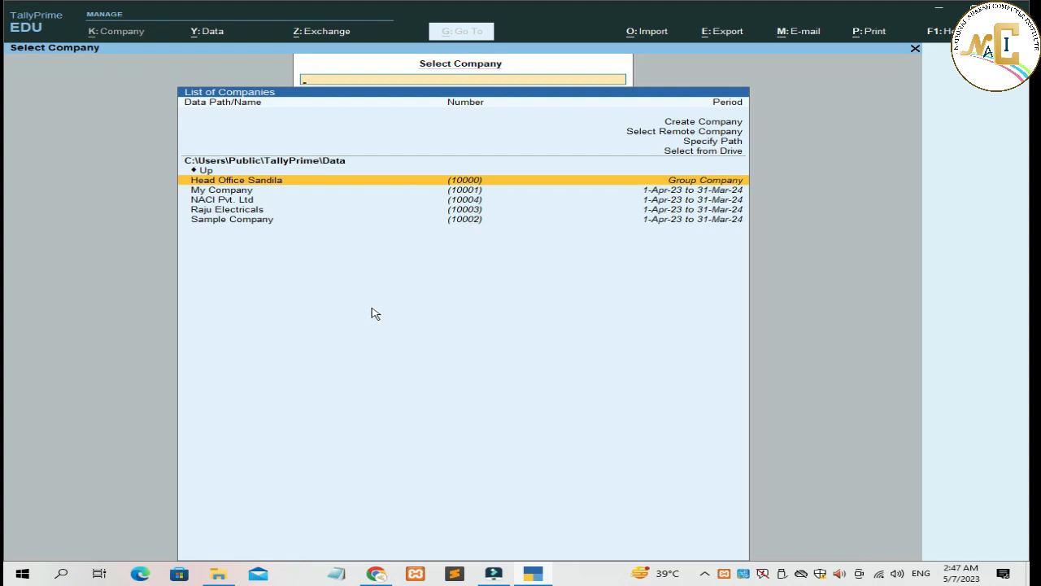
Close the File Explorer window showing the All Data folder and minimize TallyPrime to reach the desktop.
{"action": "left_click", "coordinate": [218, 574]}
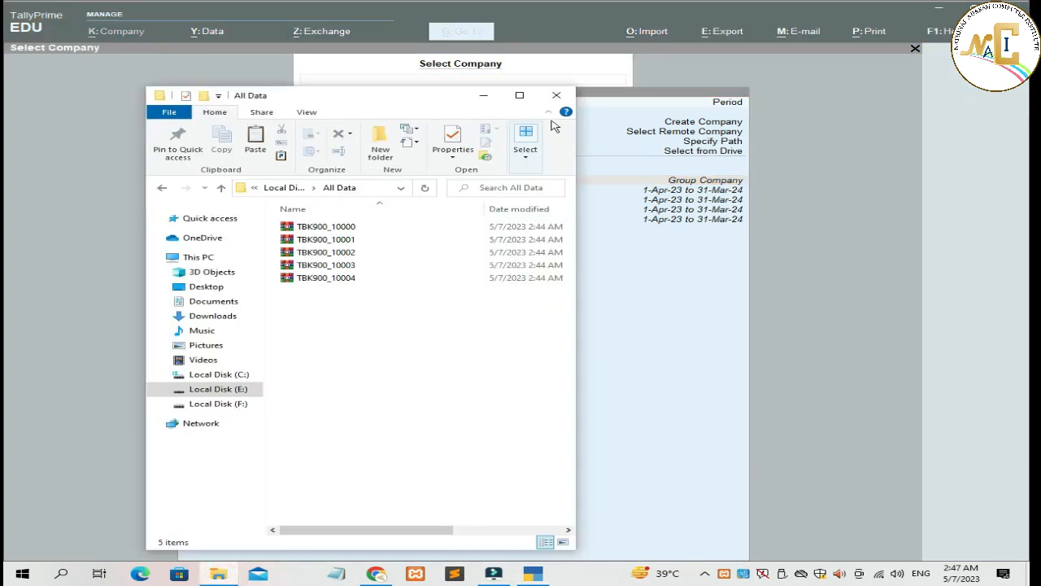
{"action": "left_click", "coordinate": [556, 95]}
{"action": "left_click", "coordinate": [935, 14]}
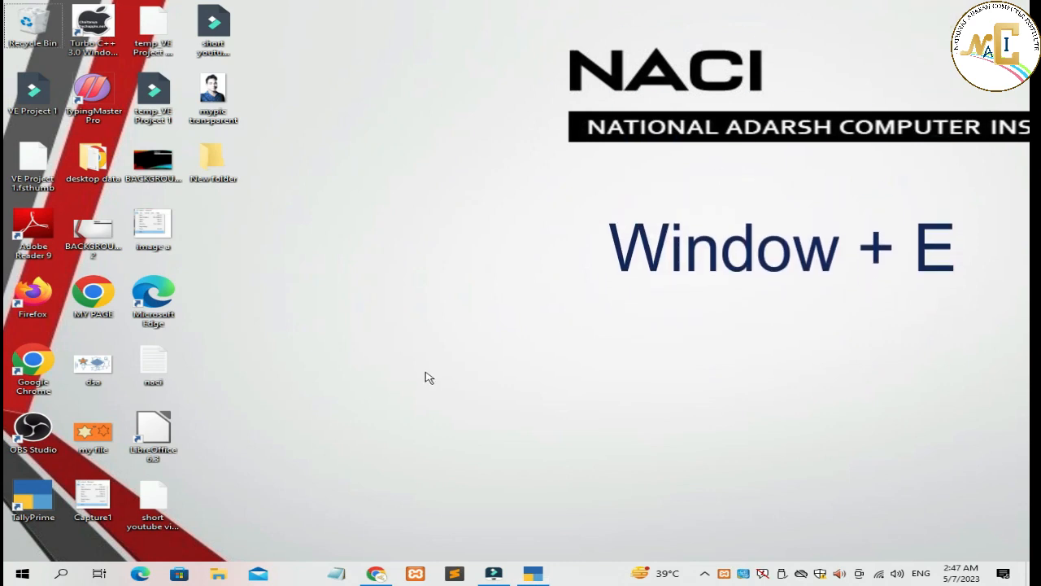
Open a new File Explorer window and browse to C:\Users\Public\TallyPrime\Data.
{"action": "key", "text": "super+e"}
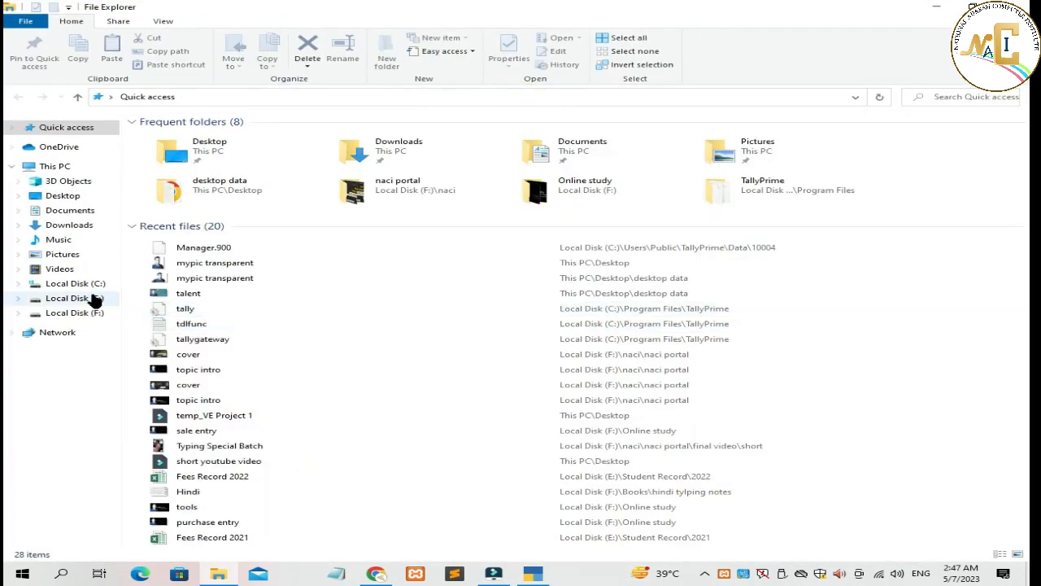
{"action": "left_click", "coordinate": [79, 286]}
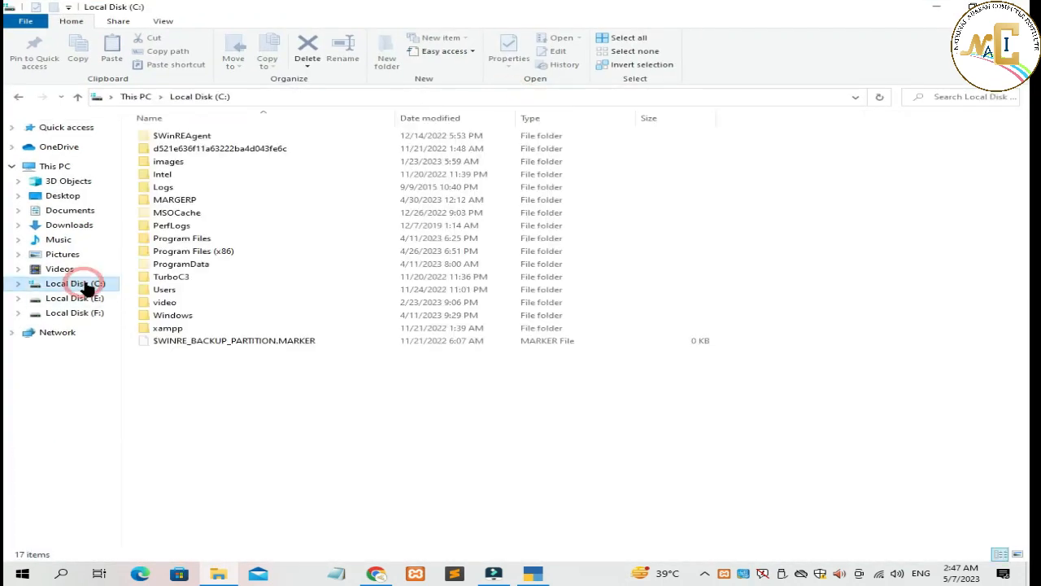
{"action": "left_click", "coordinate": [228, 413]}
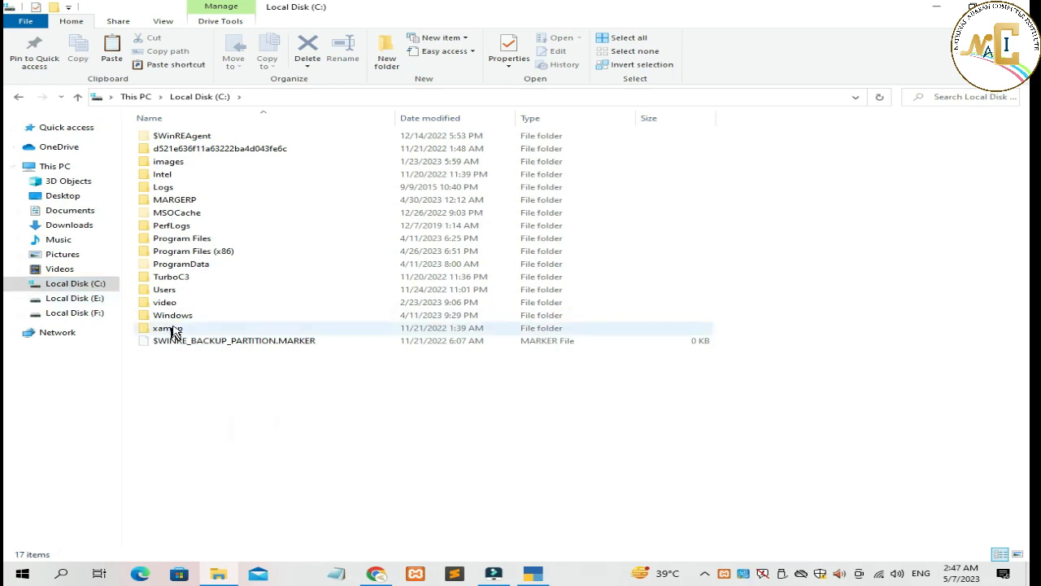
{"action": "double_click", "coordinate": [203, 292]}
{"action": "left_click", "coordinate": [203, 177]}
{"action": "double_click", "coordinate": [204, 177]}
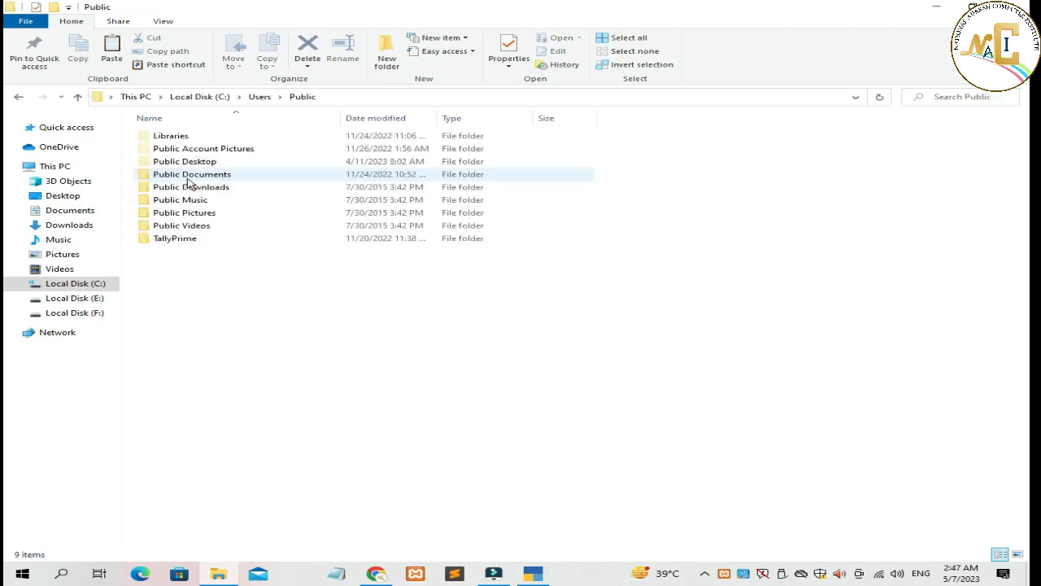
{"action": "double_click", "coordinate": [206, 240]}
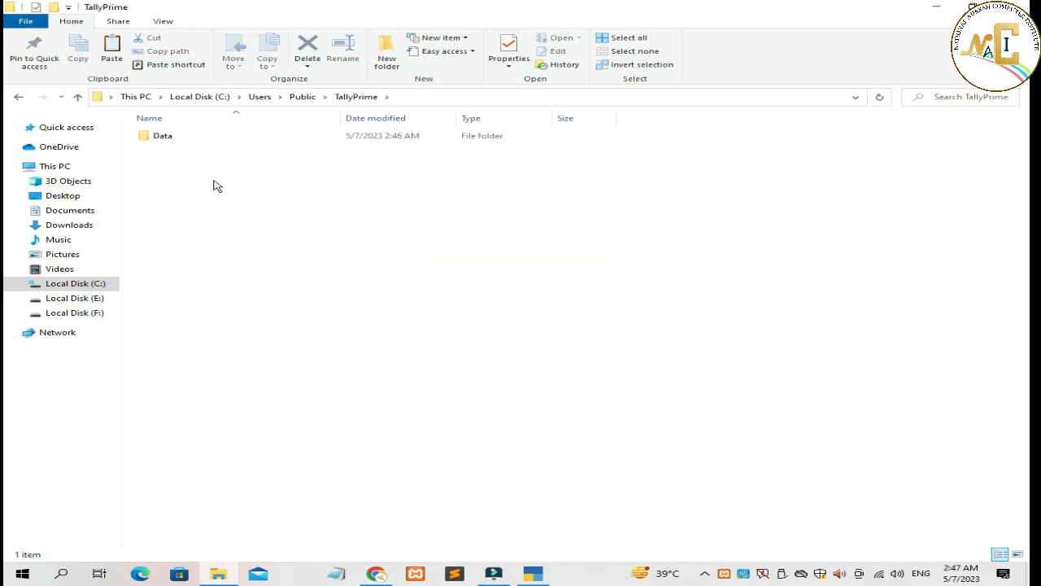
{"action": "double_click", "coordinate": [193, 140]}
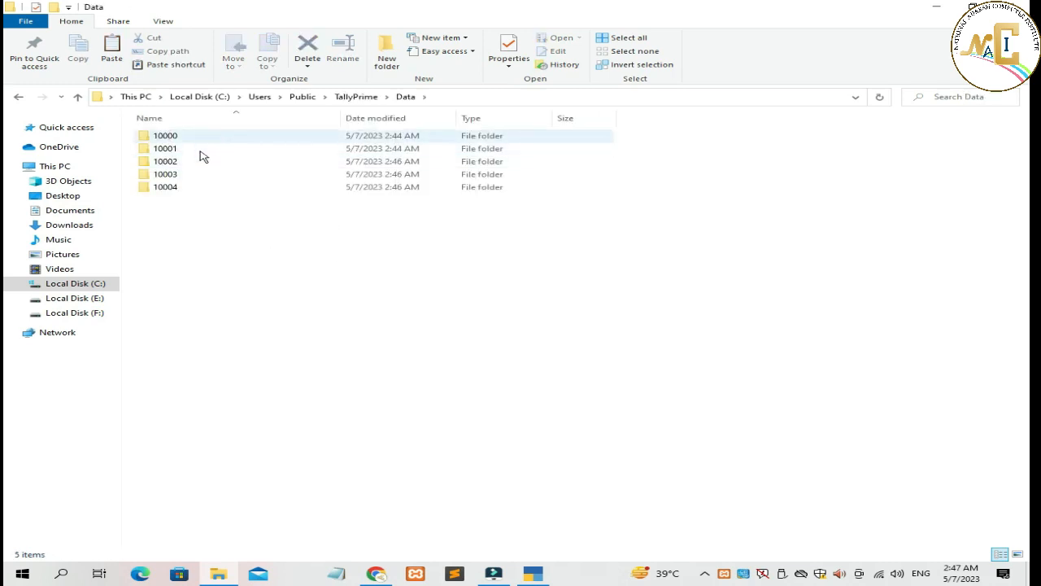
Check the number of NACI Pvt. Ltd in TallyPrime's company list, and copy its folder 10004 in File Explorer.
{"action": "left_click", "coordinate": [534, 573]}
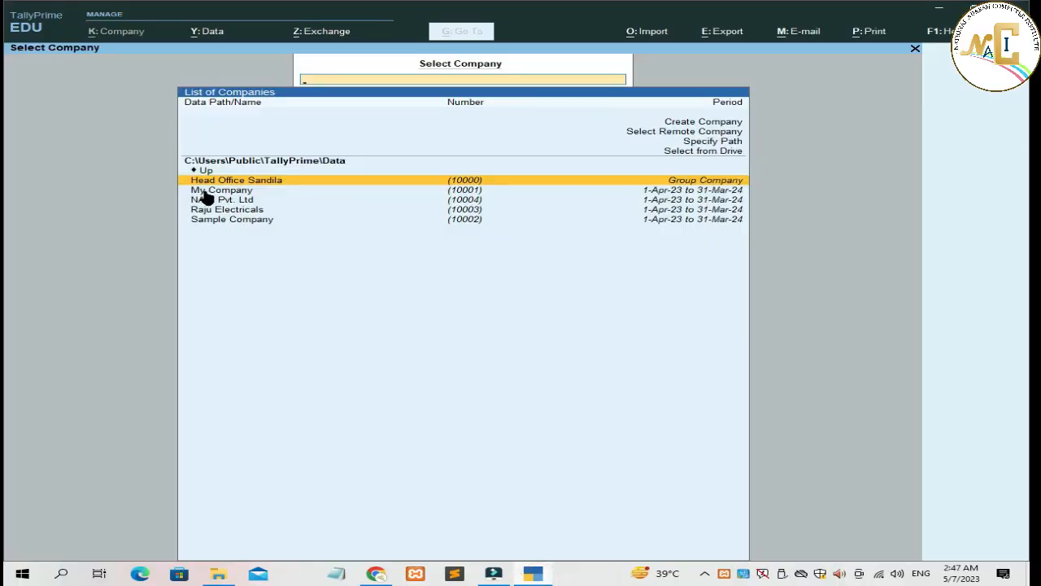
{"action": "left_click", "coordinate": [476, 203]}
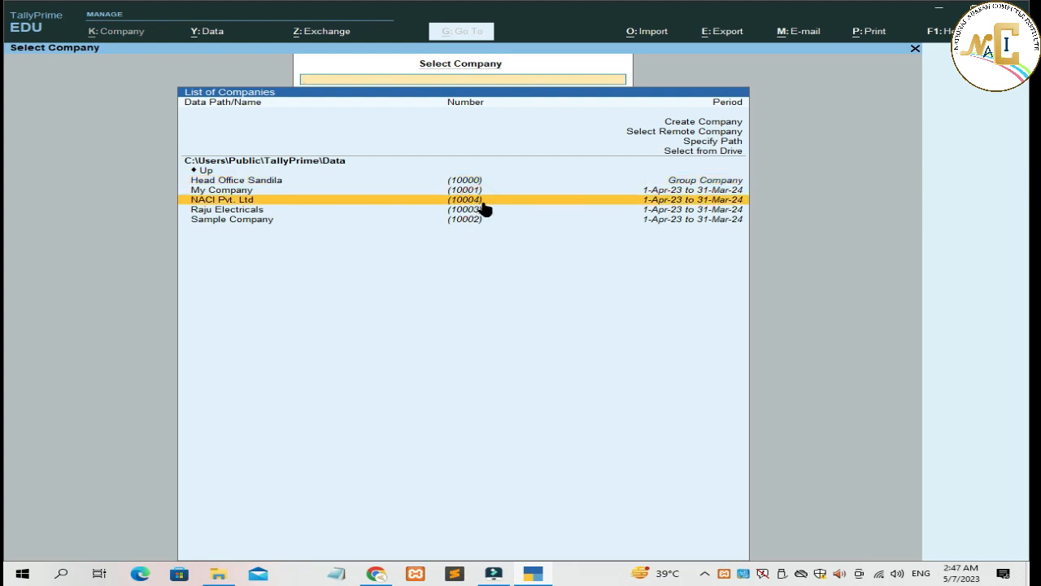
{"action": "left_click", "coordinate": [218, 574]}
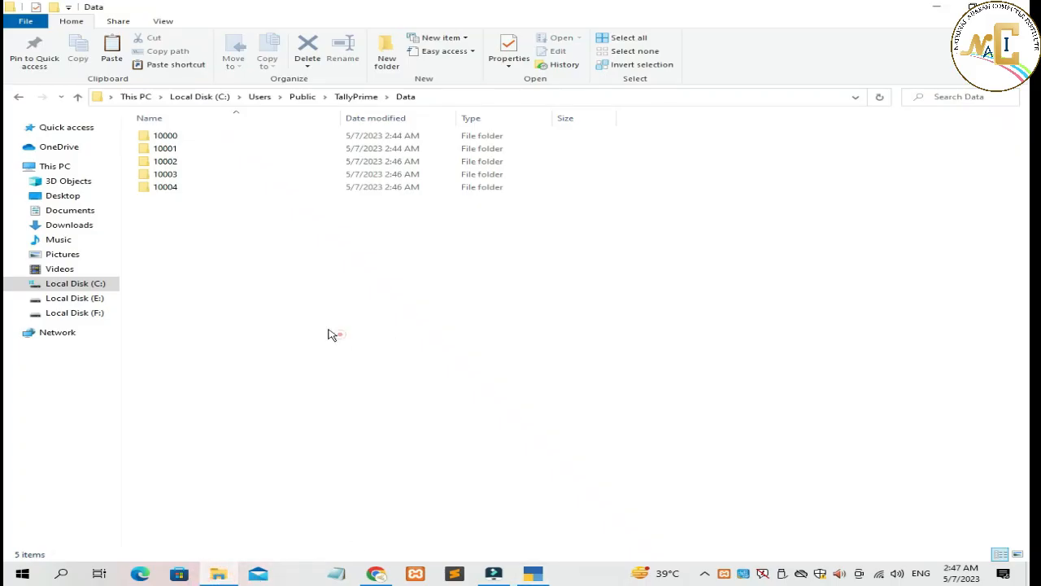
{"action": "left_click", "coordinate": [178, 191]}
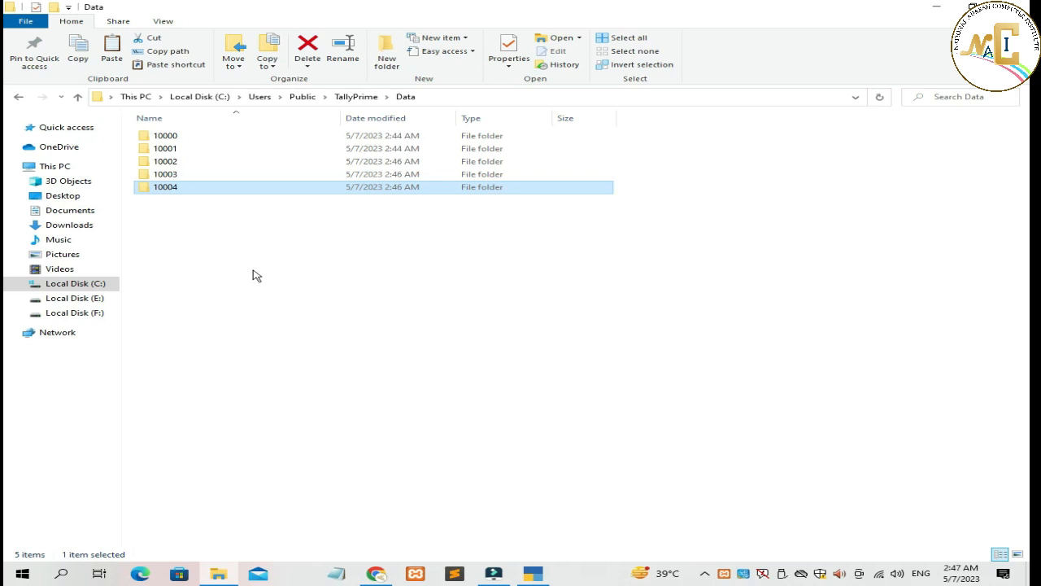
Open the All Data folder on Local Disk (E:) and delete all the backup files in it.
{"action": "left_click", "coordinate": [84, 299]}
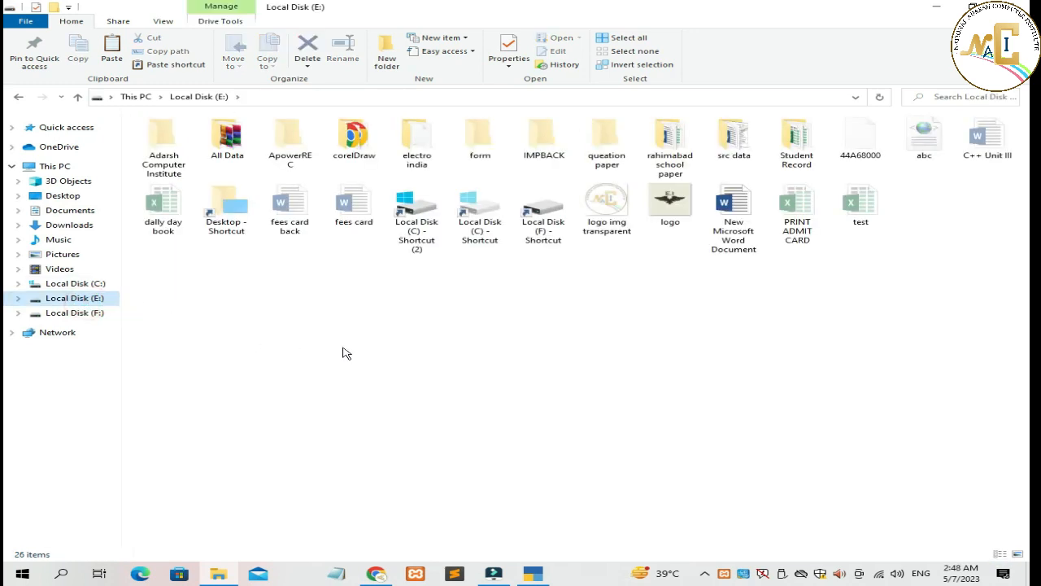
{"action": "double_click", "coordinate": [227, 145]}
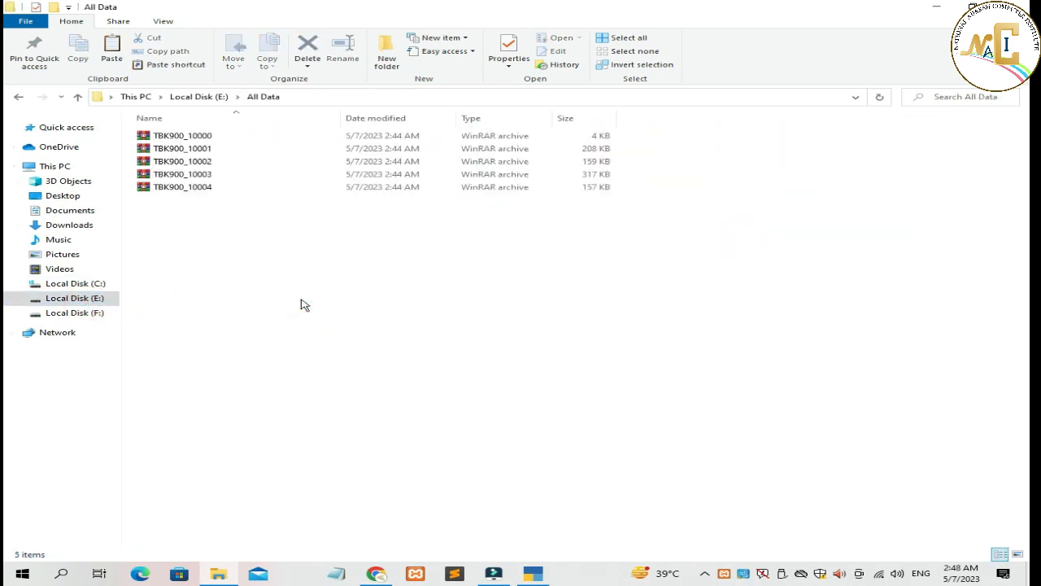
{"action": "key", "text": "ctrl+a"}
{"action": "key", "text": "Delete"}
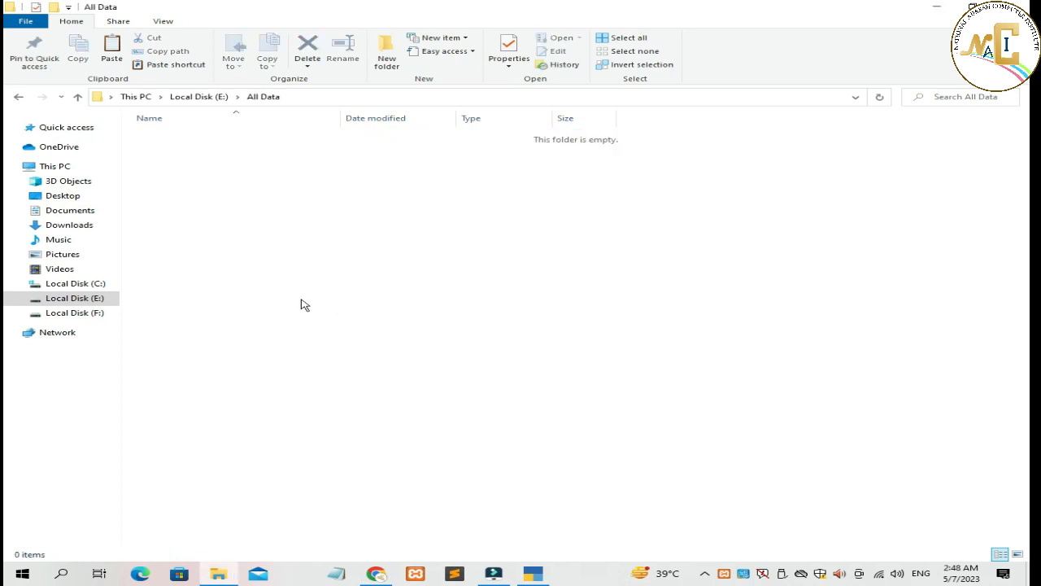
Reopen the All Data folder from Local Disk (E:) and paste the copied company folder 10004 into it.
{"action": "left_click", "coordinate": [96, 301]}
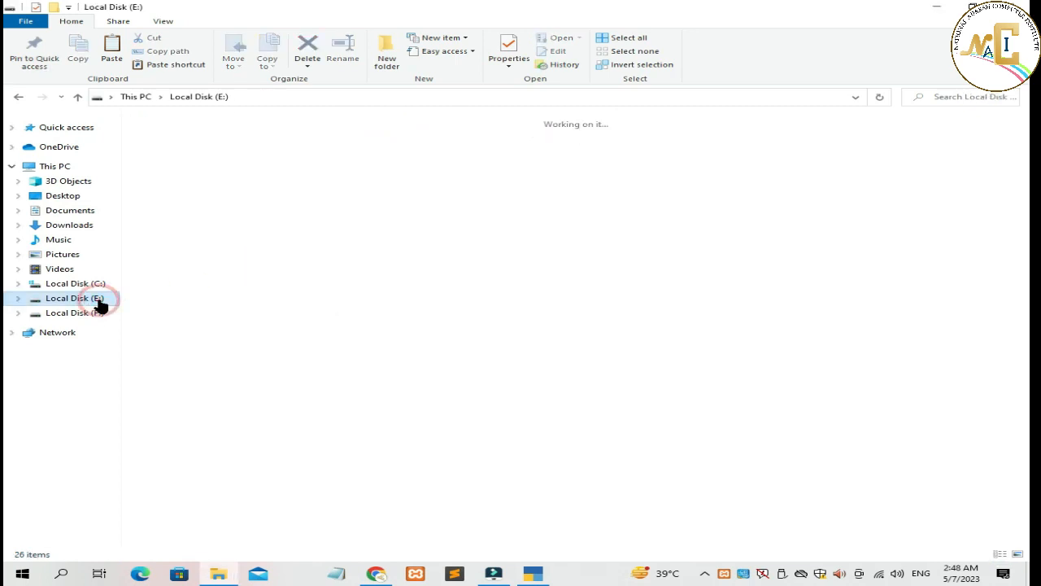
{"action": "double_click", "coordinate": [231, 151]}
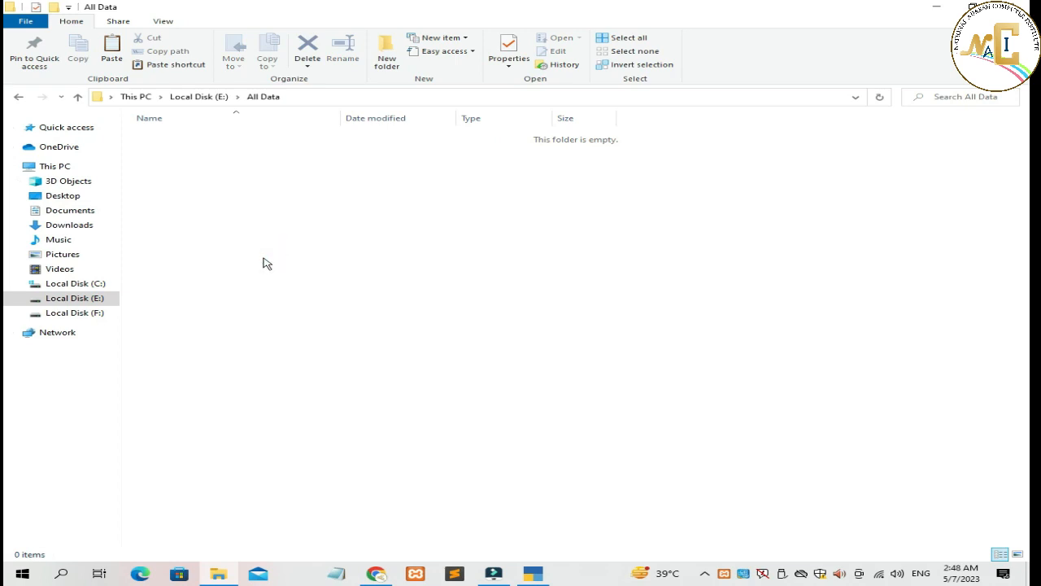
{"action": "key", "text": "ctrl+v"}
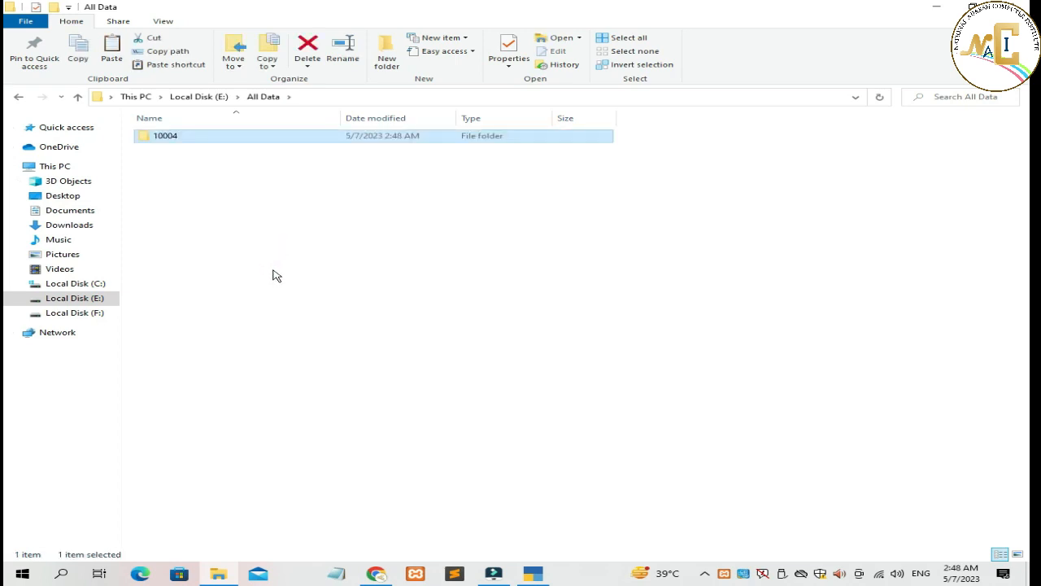
Browse back to C:\Users\Public\TallyPrime\Data and copy the company folders 10000 through 10003.
{"action": "left_click", "coordinate": [75, 285]}
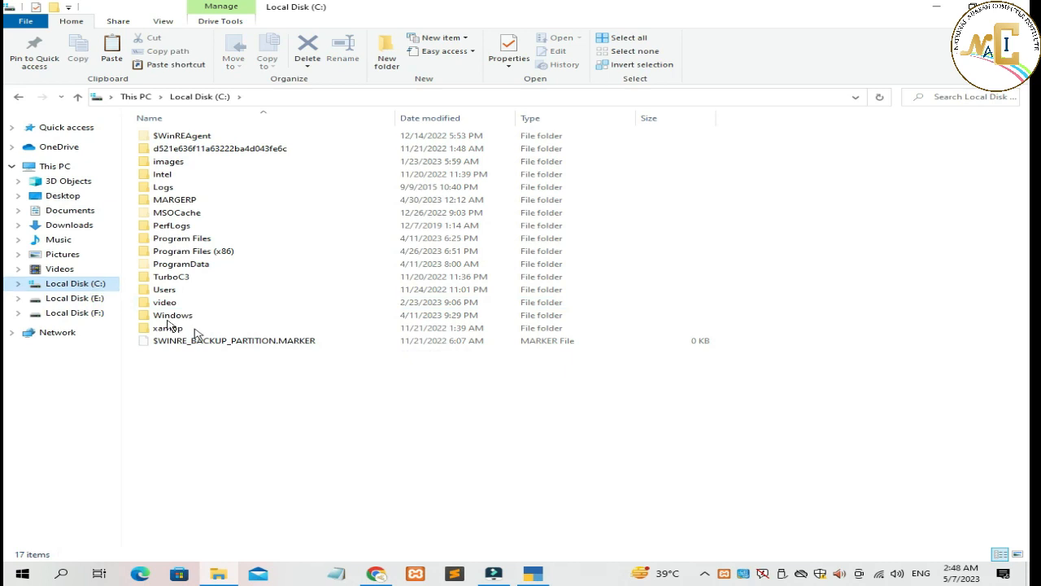
{"action": "double_click", "coordinate": [188, 289]}
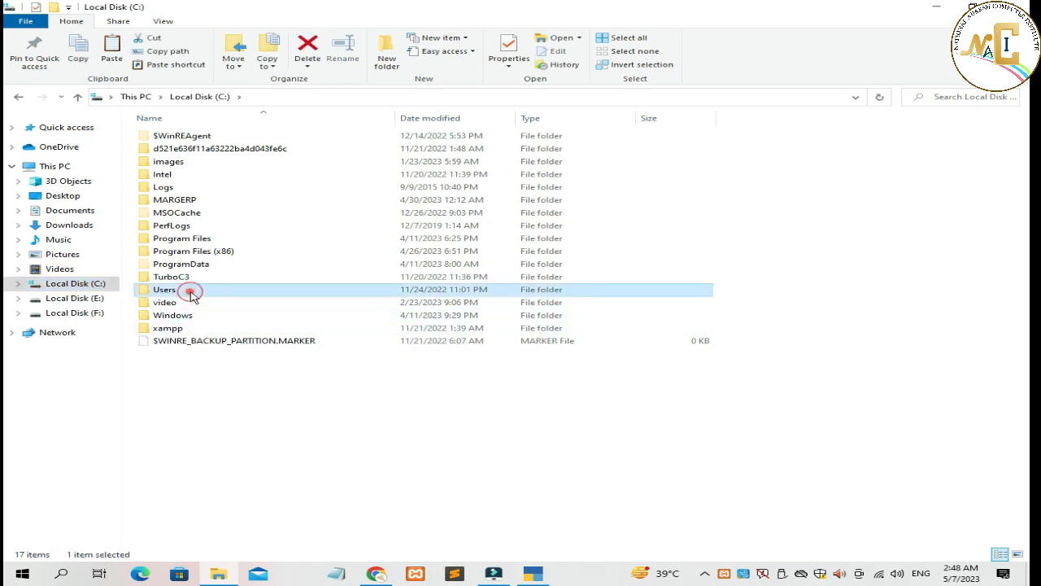
{"action": "double_click", "coordinate": [204, 175]}
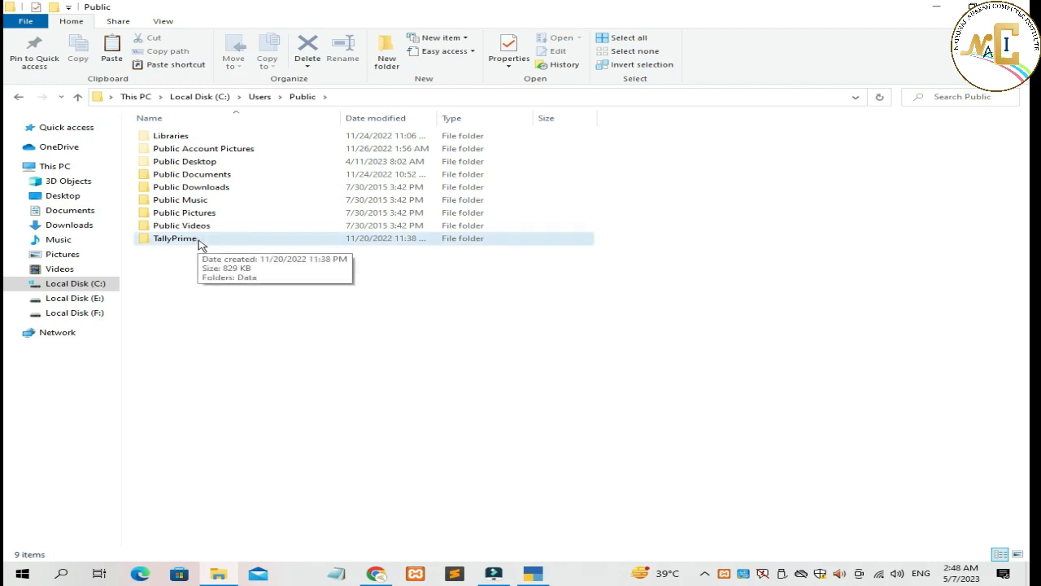
{"action": "double_click", "coordinate": [198, 241]}
{"action": "double_click", "coordinate": [188, 138]}
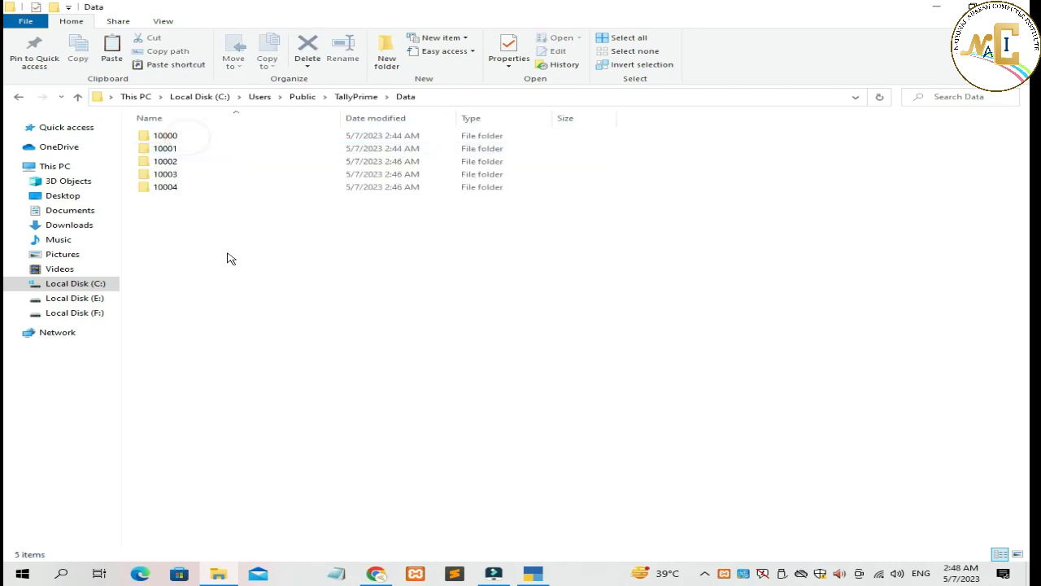
{"action": "left_click", "coordinate": [200, 172]}
{"action": "key", "text": "shift+Up"}
{"action": "key", "text": "shift+Up"}
{"action": "key", "text": "shift+Up"}
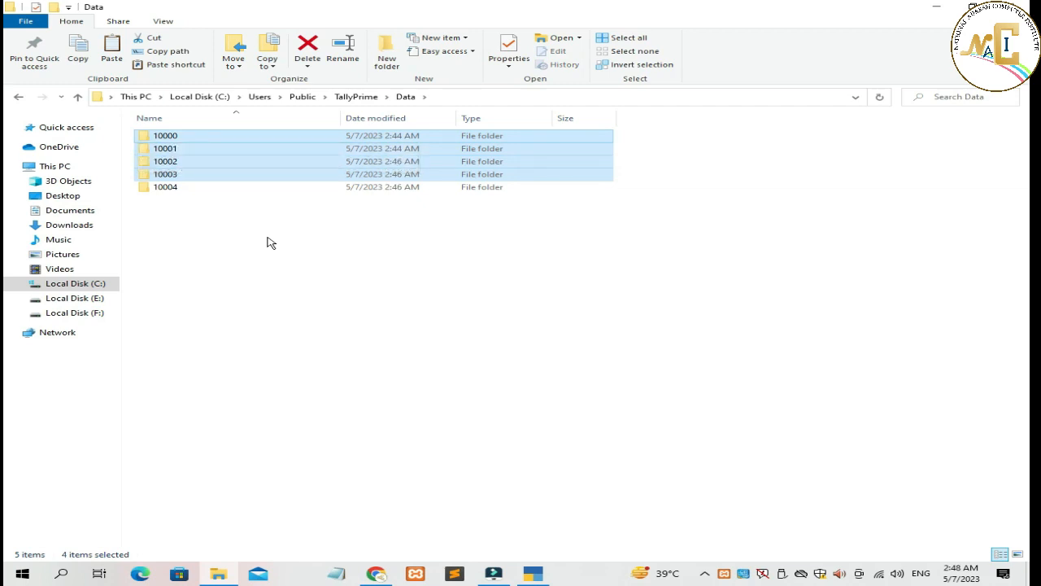
Open the All Data folder on Local Disk (E:) and paste the copied company folders 10000 through 10003 into it.
{"action": "left_click", "coordinate": [100, 301]}
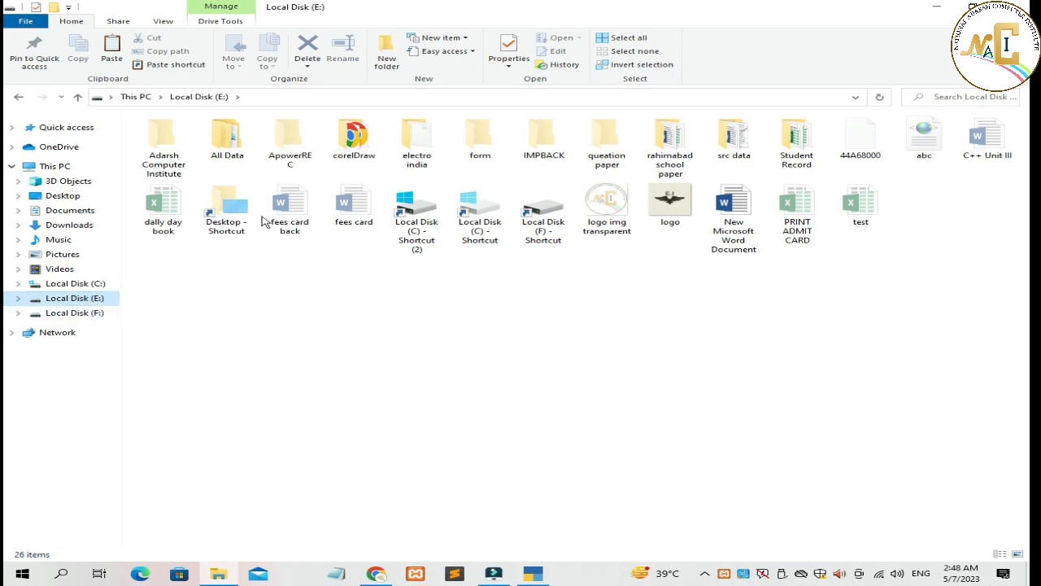
{"action": "double_click", "coordinate": [236, 144]}
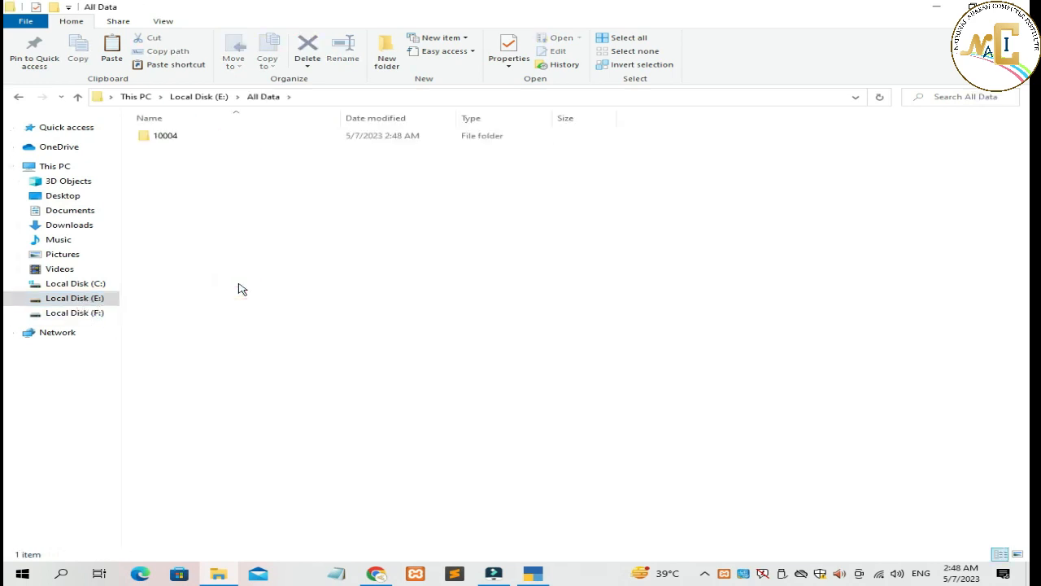
{"action": "key", "text": "ctrl+v"}
{"action": "left_click", "coordinate": [344, 288]}
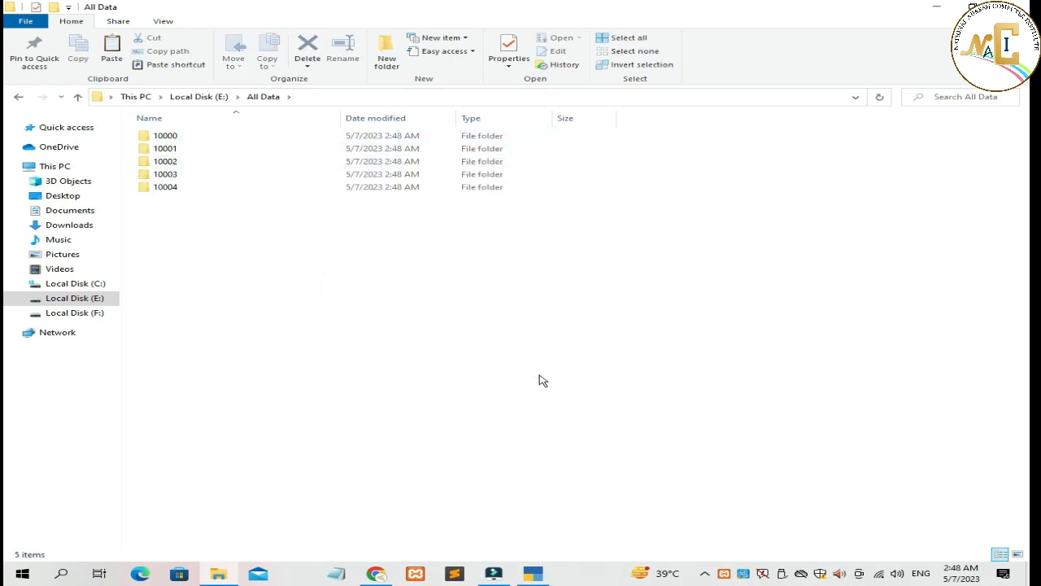
Switch to TallyPrime and look through the list of companies stored in C:\Users\Public\TallyPrime\Data.
{"action": "left_click", "coordinate": [532, 573]}
{"action": "left_click", "coordinate": [465, 337]}
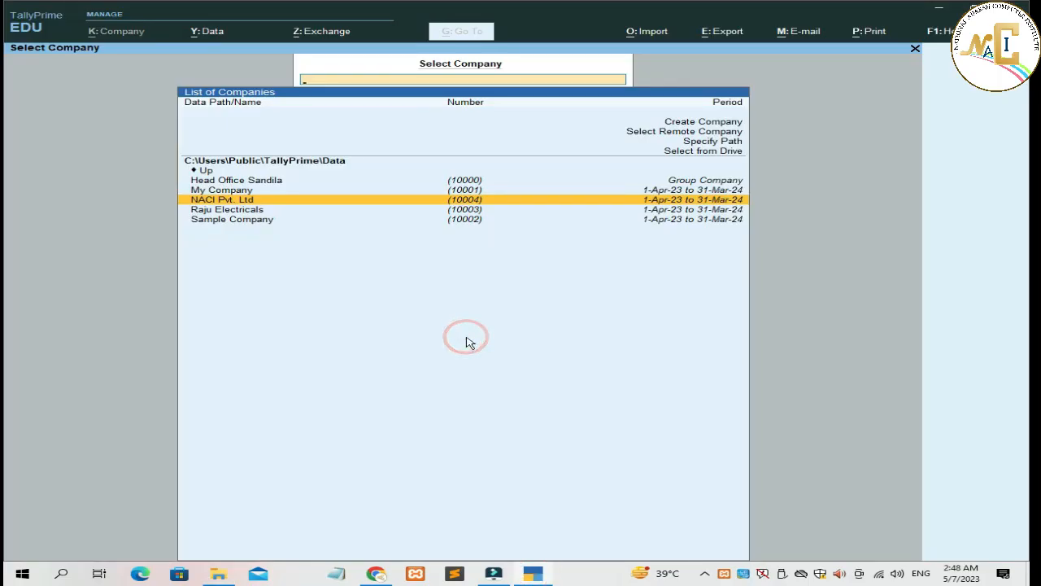
{"action": "key", "text": "Escape"}
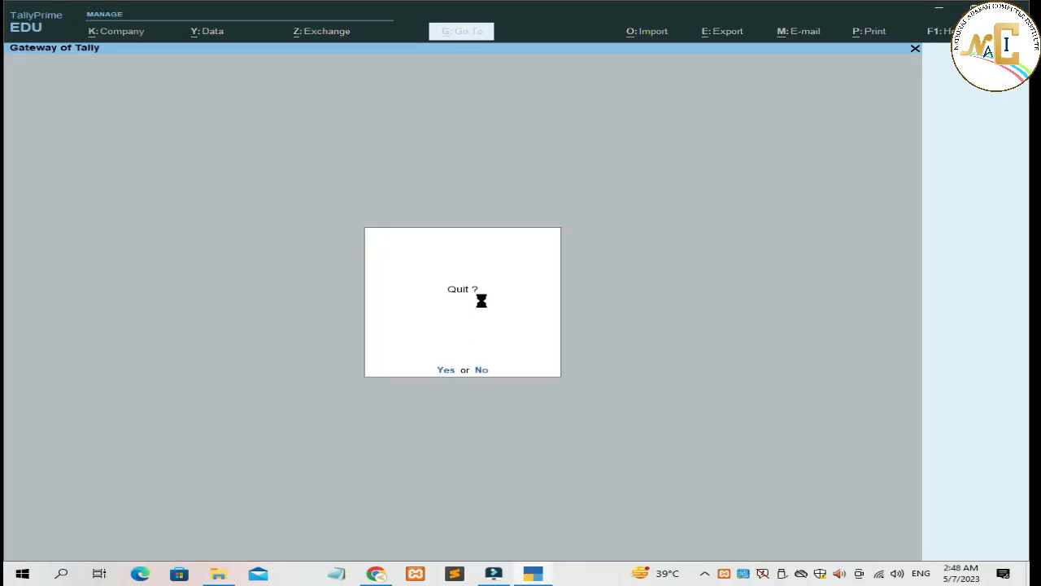
{"action": "key", "text": "n"}
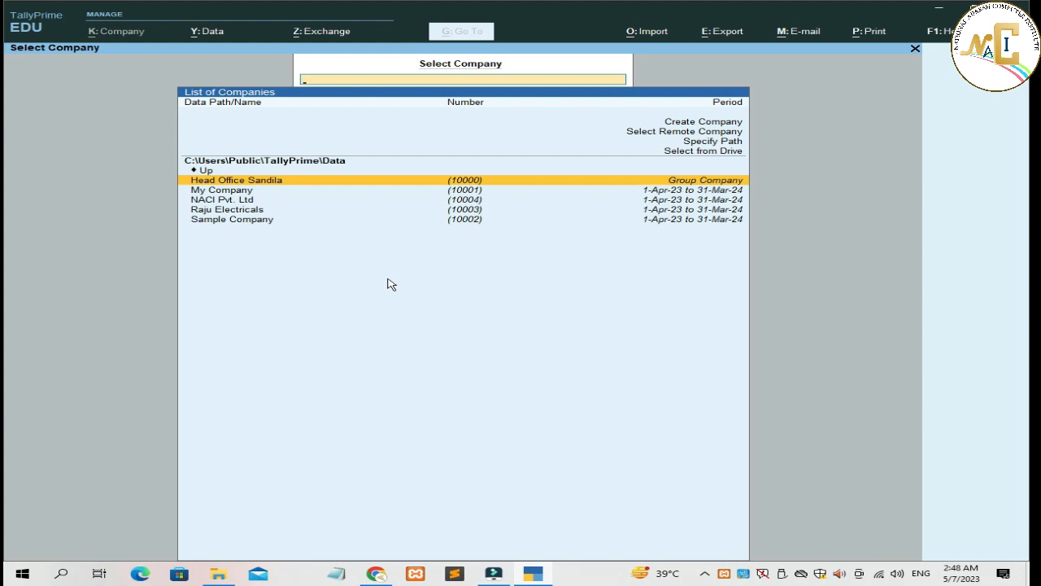
{"action": "key", "text": "Down"}
{"action": "key", "text": "Down"}
{"action": "key", "text": "Up"}
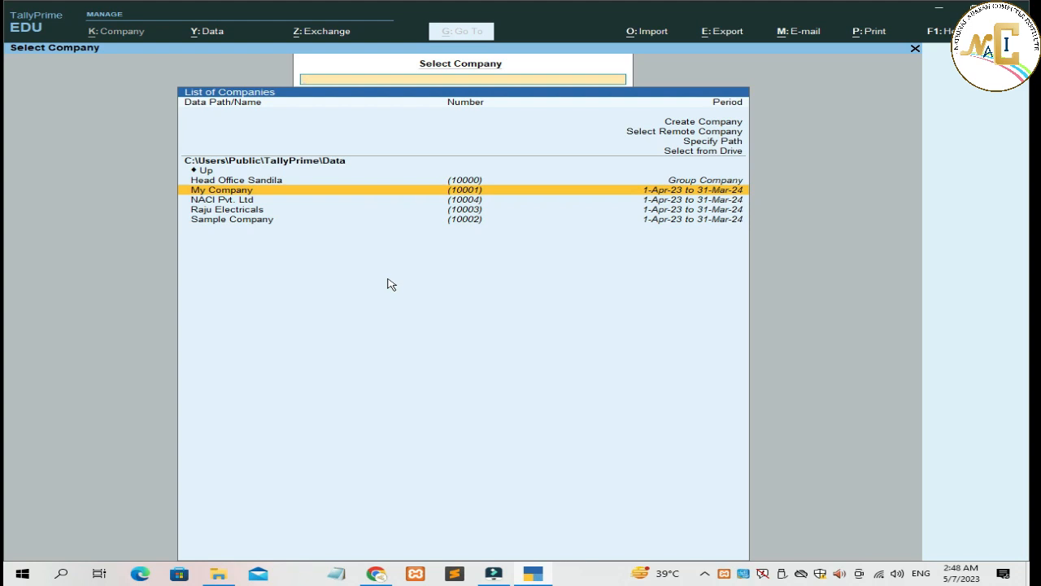
{"action": "left_click", "coordinate": [208, 31]}
{"action": "key", "text": "Escape"}
Load My Company from the company list, open it for alteration and delete the company.
{"action": "key", "text": "Down"}
{"action": "key", "text": "Up"}
{"action": "key", "text": "Return"}
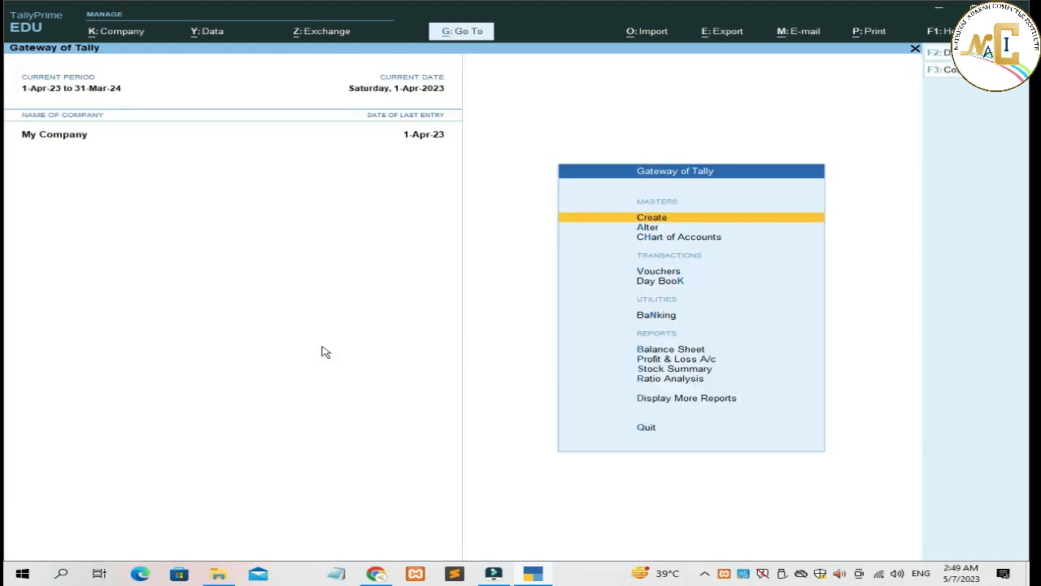
{"action": "key", "text": "alt+k"}
{"action": "key", "text": "Down"}
{"action": "key", "text": "Return"}
{"action": "key", "text": "alt+d"}
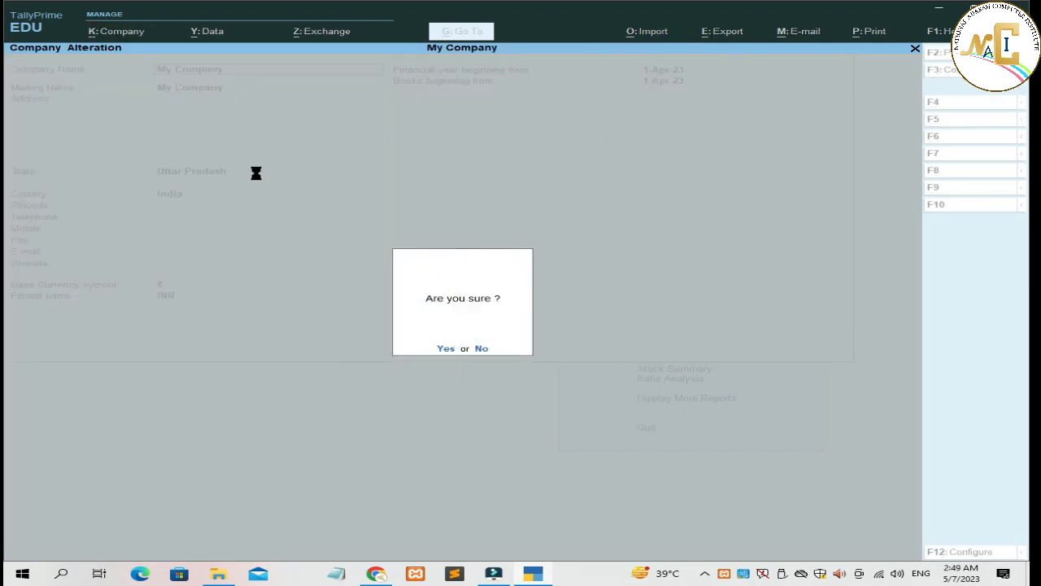
{"action": "key", "text": "y"}
Load NACI Pvt. Ltd from the company list, open it for alteration and delete the company.
{"action": "key", "text": "Down"}
{"action": "key", "text": "Down"}
{"action": "key", "text": "Down"}
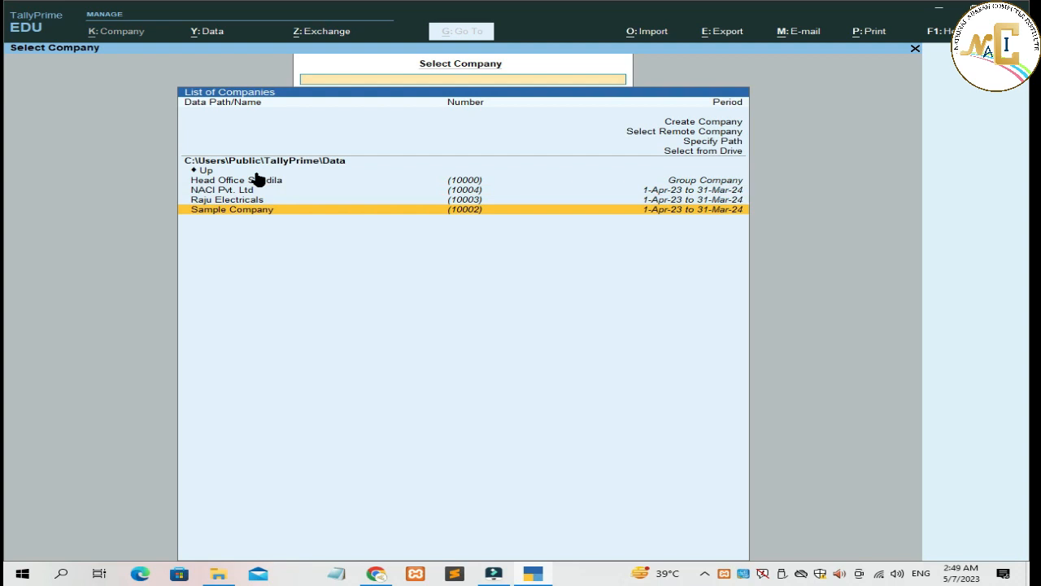
{"action": "key", "text": "Up"}
{"action": "key", "text": "Up"}
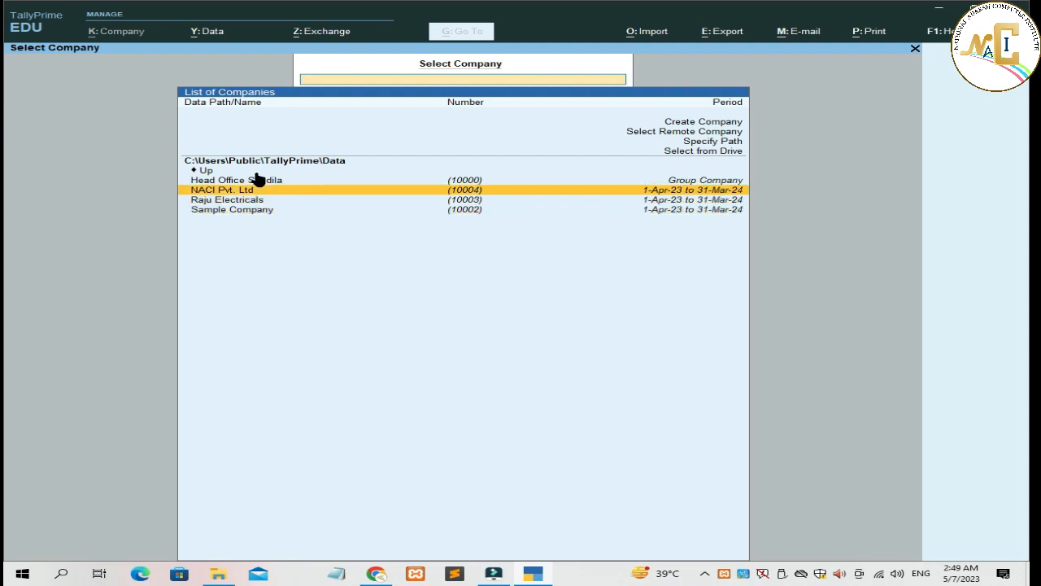
{"action": "key", "text": "Return"}
{"action": "left_click", "coordinate": [116, 33]}
{"action": "key", "text": "Down"}
{"action": "key", "text": "Return"}
{"action": "key", "text": "alt+d"}
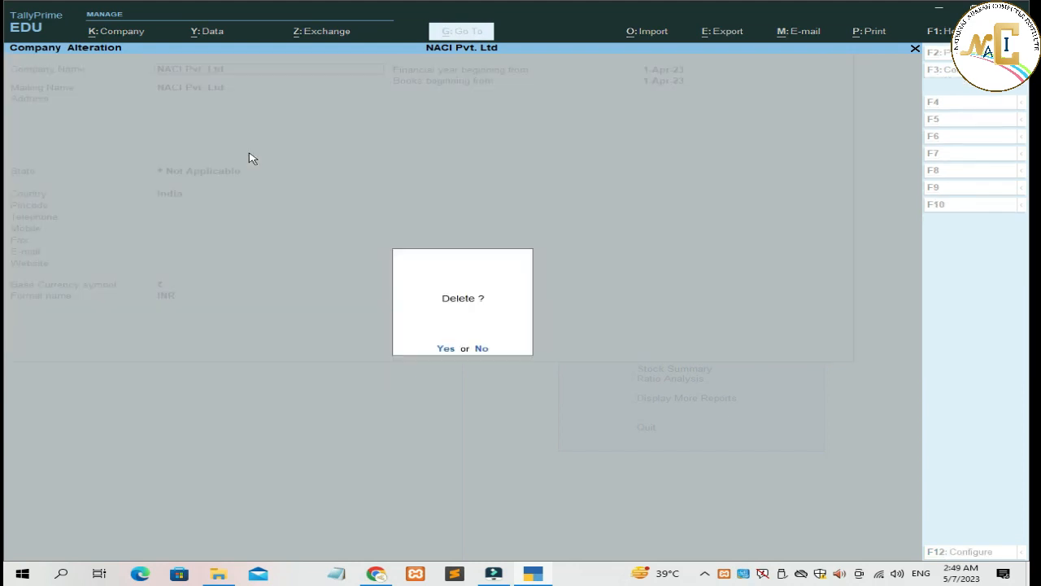
{"action": "key", "text": "y"}
{"action": "key", "text": "y"}
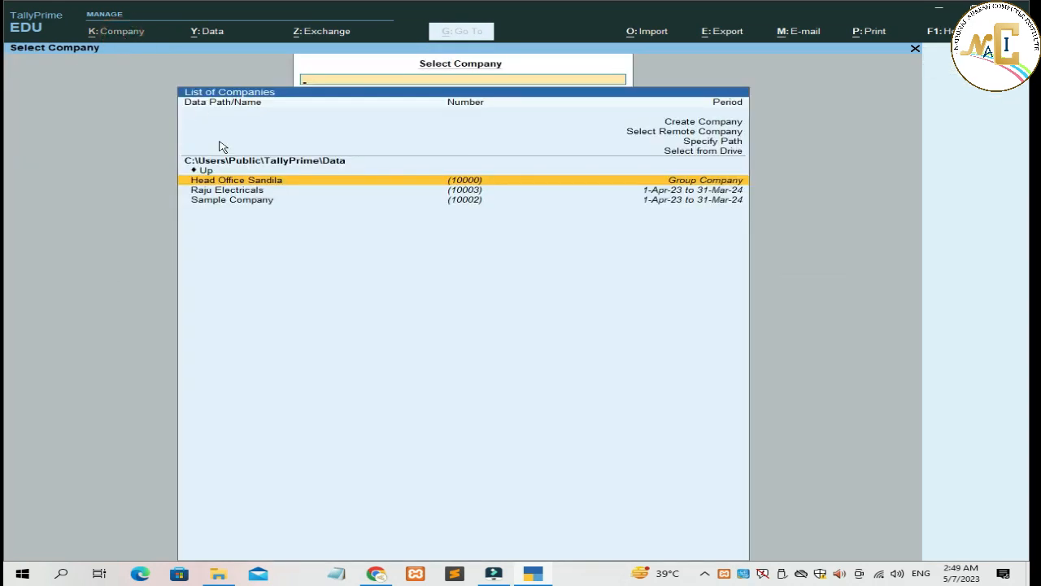
Load Sample Company from the company list, open it for alteration and delete the company.
{"action": "left_click", "coordinate": [251, 202]}
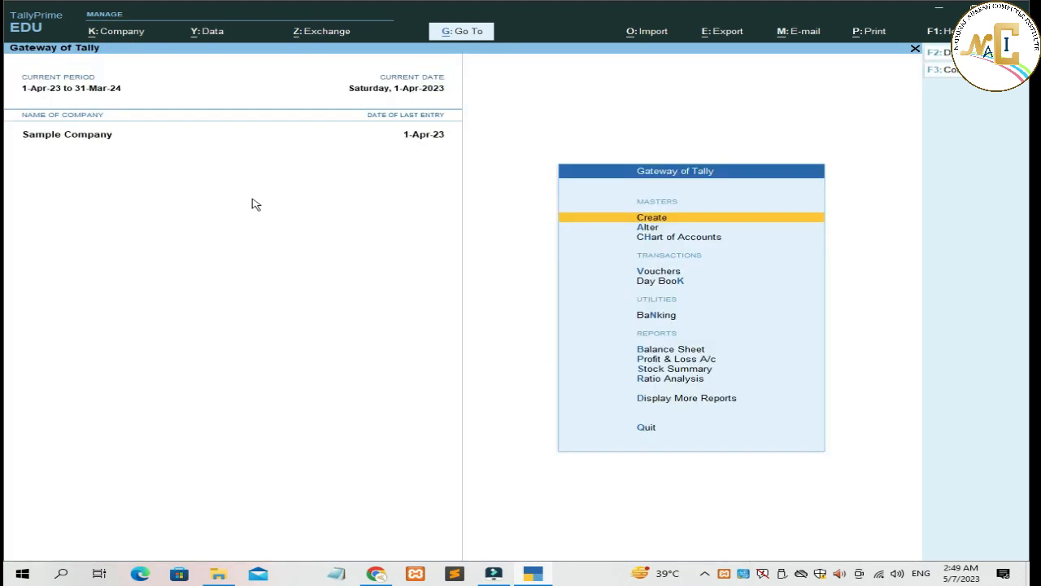
{"action": "left_click", "coordinate": [111, 35]}
{"action": "key", "text": "Return"}
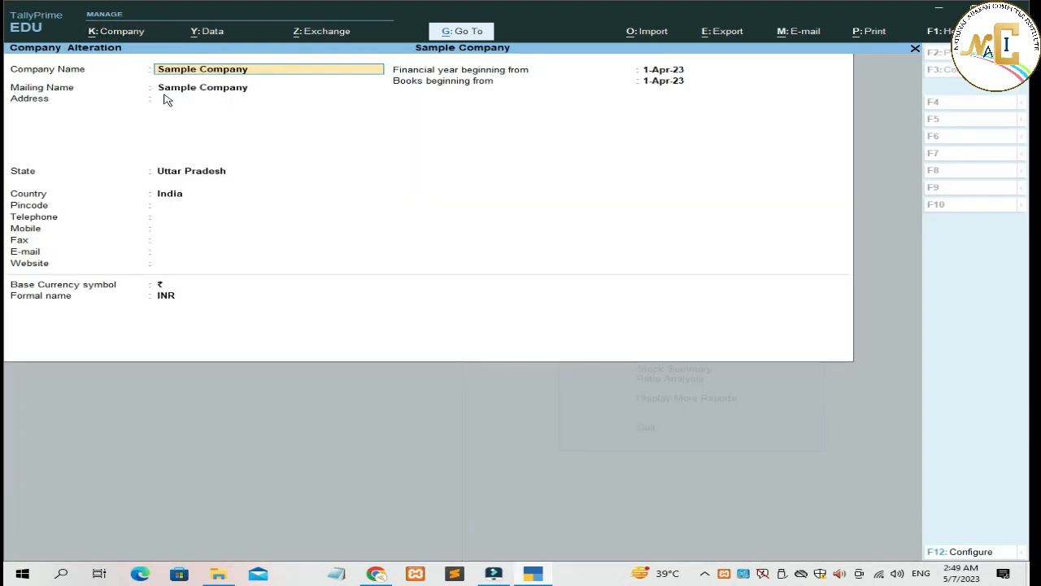
{"action": "key", "text": "alt+d"}
{"action": "key", "text": "y"}
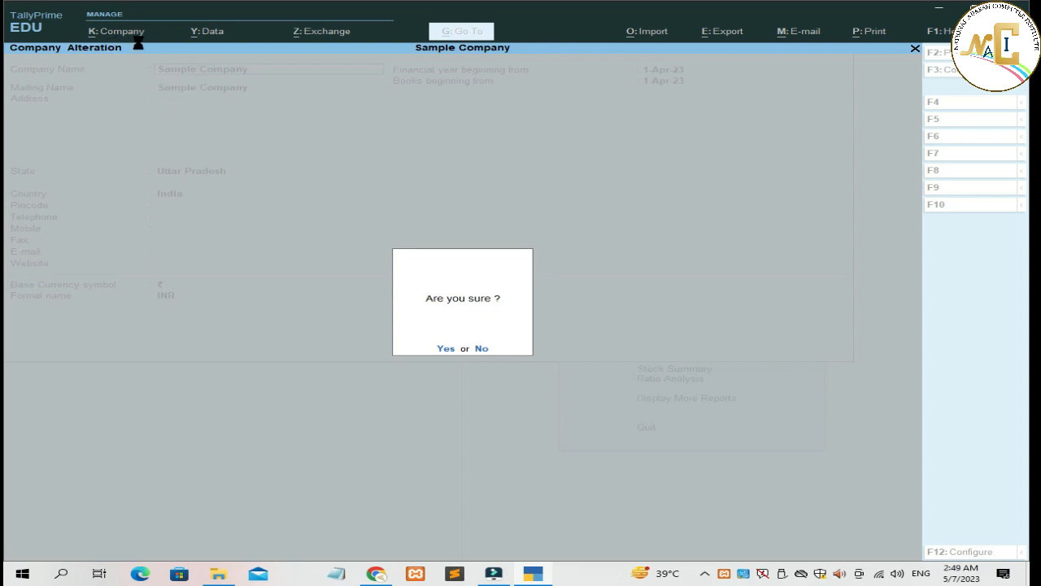
{"action": "key", "text": "y"}
Load Raju Electricals from the company list, open it for alteration and delete the company.
{"action": "left_click", "coordinate": [295, 188]}
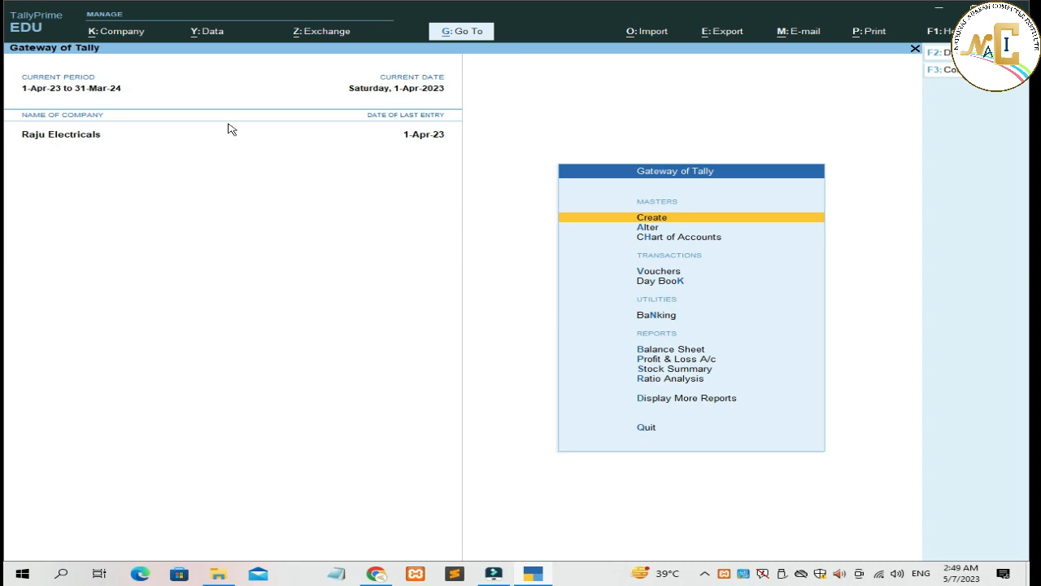
{"action": "left_click", "coordinate": [116, 32]}
{"action": "key", "text": "Down"}
{"action": "key", "text": "Return"}
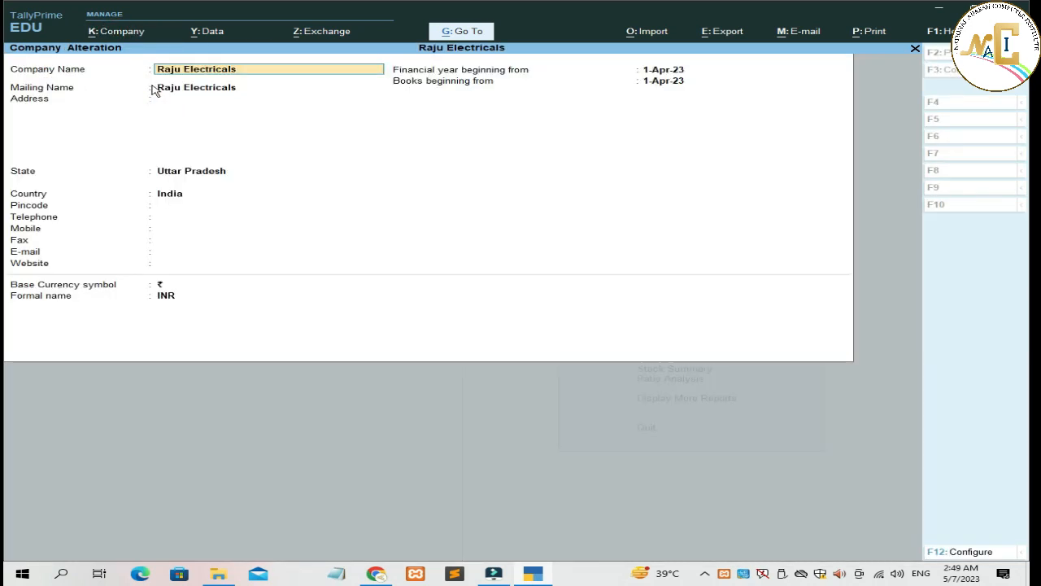
{"action": "key", "text": "alt+d"}
{"action": "key", "text": "y"}
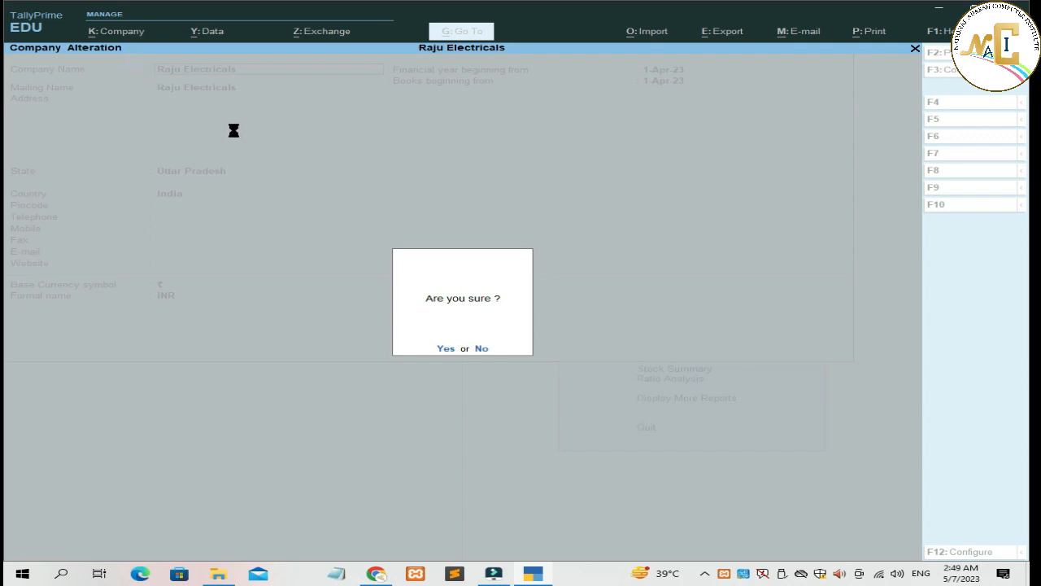
{"action": "key", "text": "y"}
Try to load the group company Head Office Sandila, and return to the company list.
{"action": "left_click", "coordinate": [231, 181]}
{"action": "left_click", "coordinate": [253, 199]}
{"action": "left_click", "coordinate": [549, 360]}
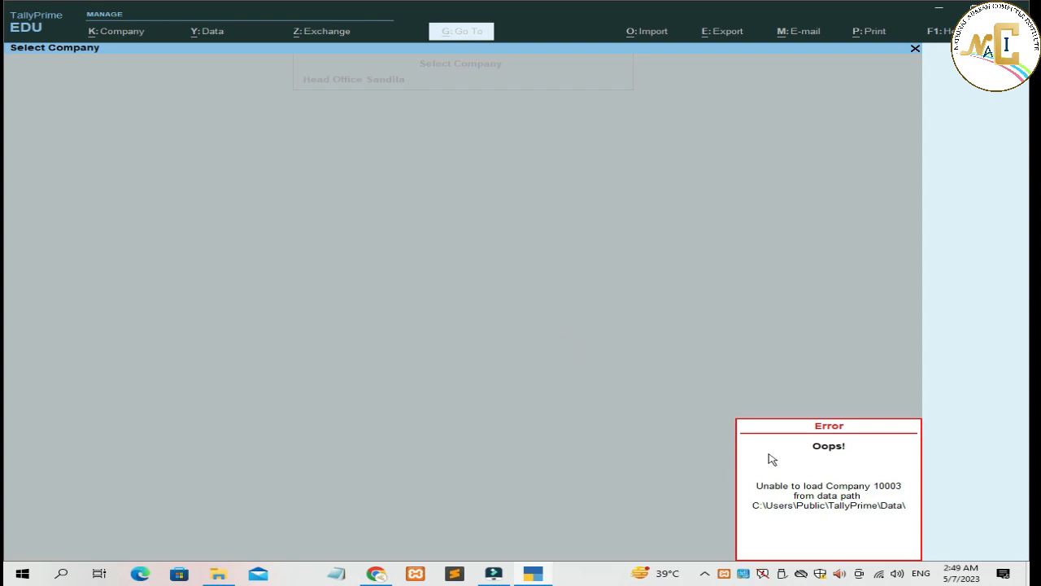
{"action": "key", "text": "Escape"}
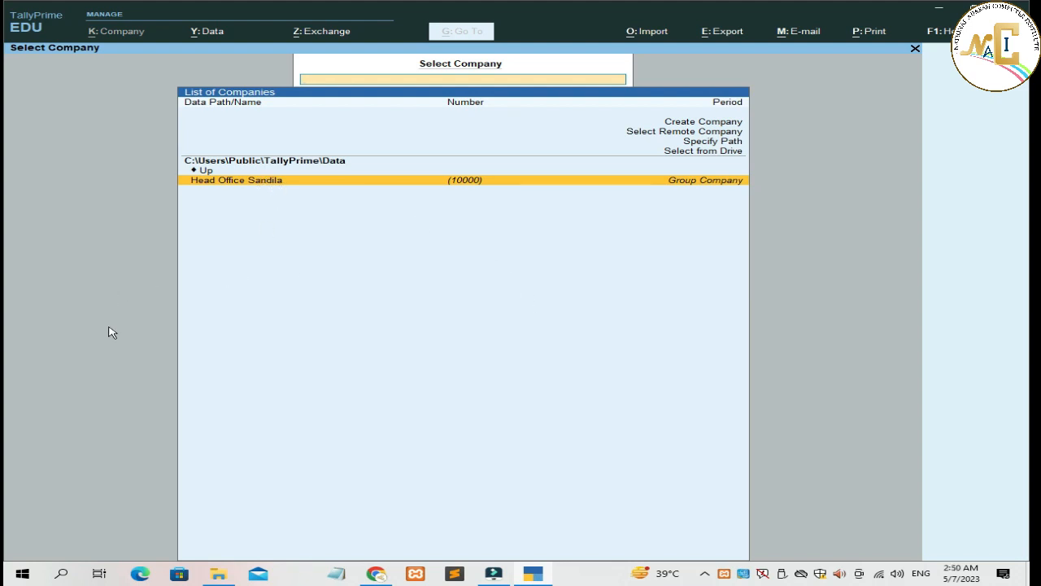
Compare the company folders backed up in E:\All Data in File Explorer with the company list in TallyPrime.
{"action": "left_click", "coordinate": [217, 574]}
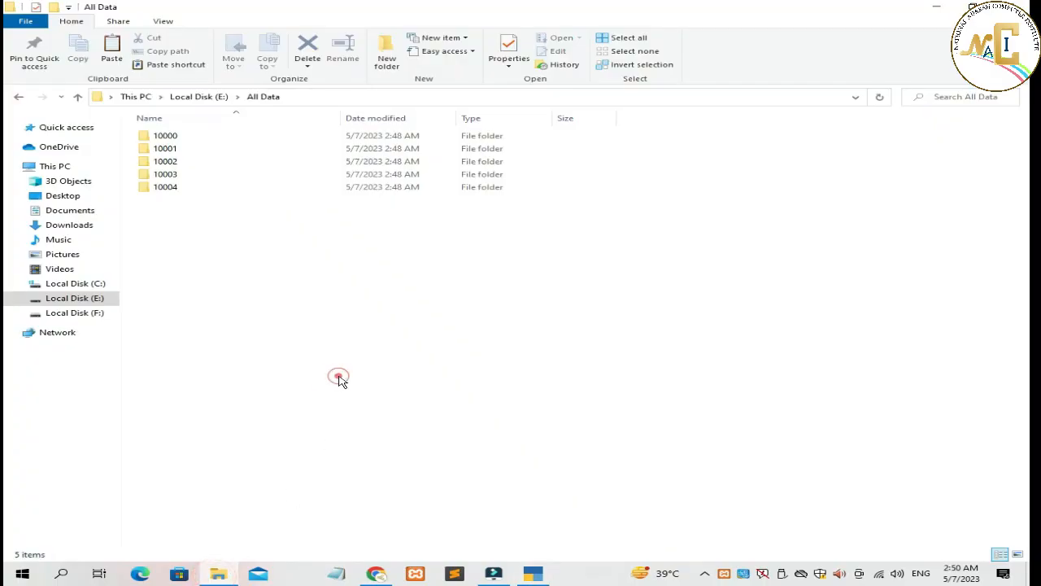
{"action": "left_click", "coordinate": [104, 297]}
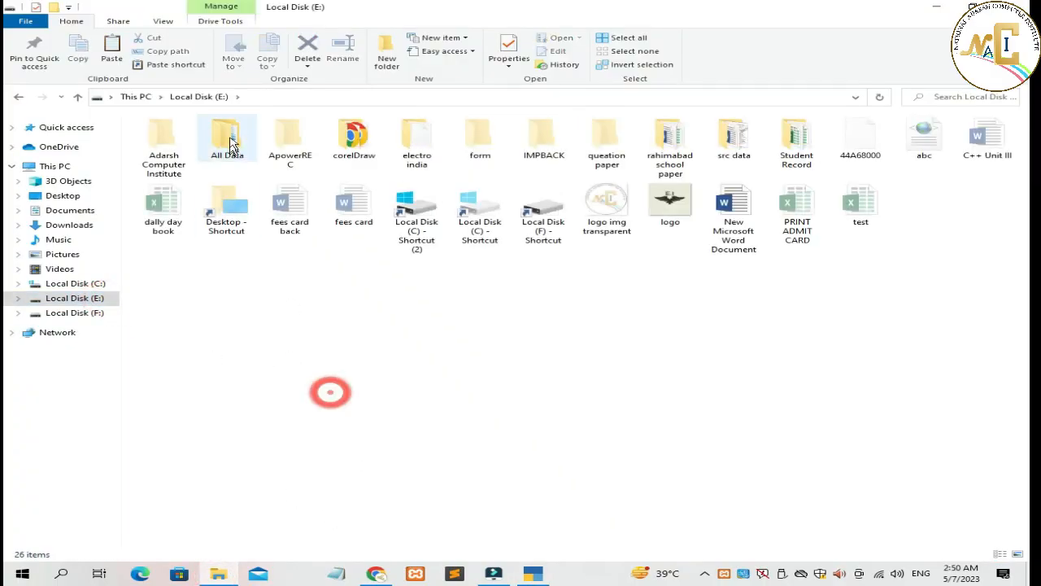
{"action": "double_click", "coordinate": [228, 135]}
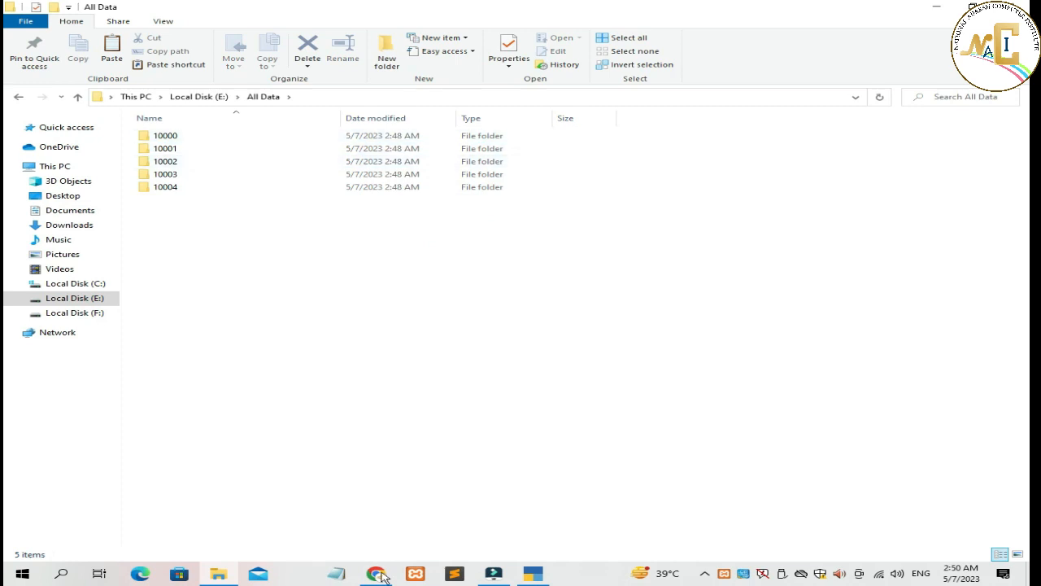
{"action": "left_click", "coordinate": [525, 578]}
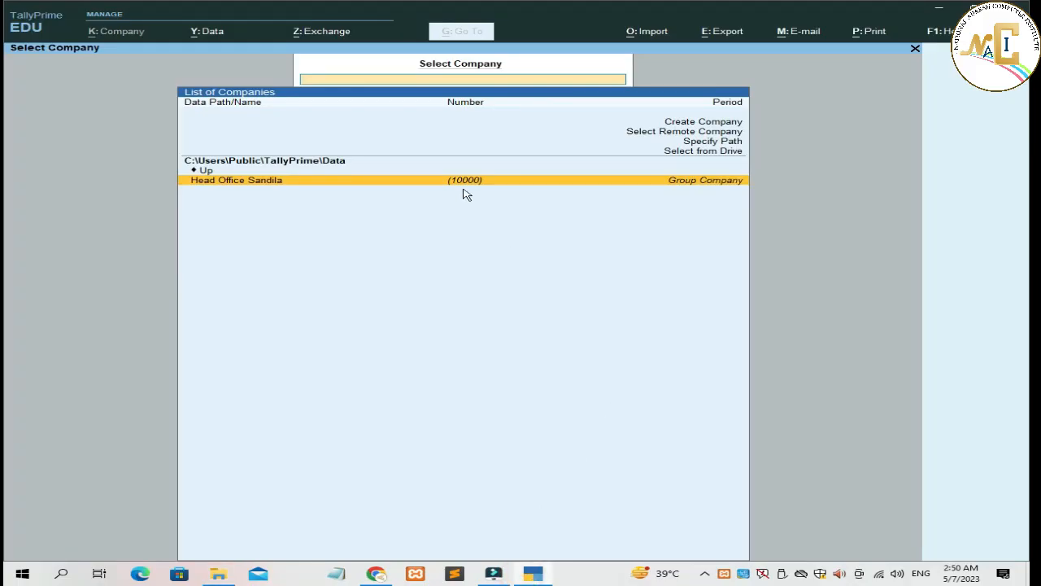
{"action": "left_click", "coordinate": [218, 573]}
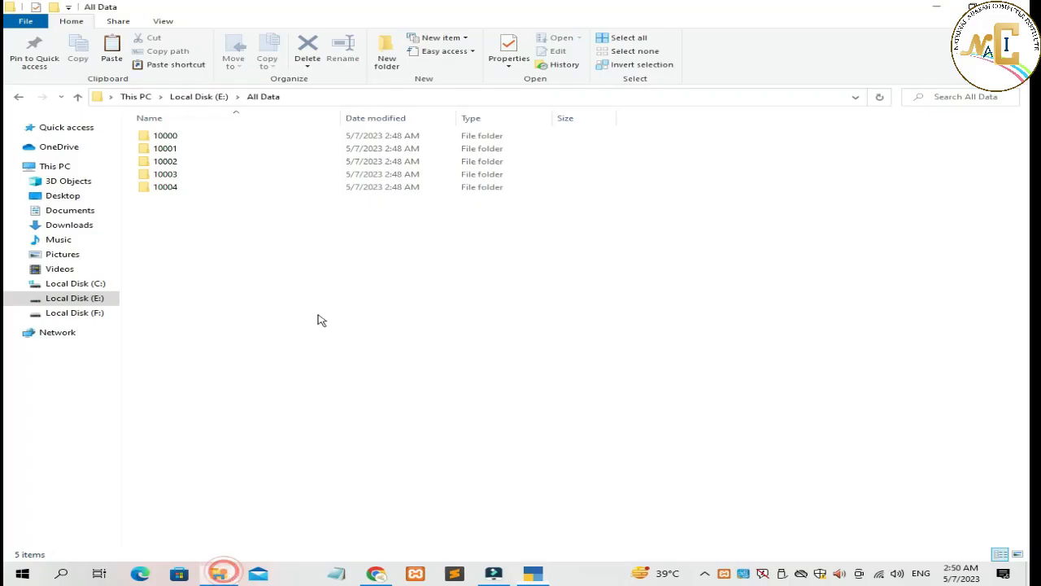
{"action": "left_click", "coordinate": [230, 148]}
{"action": "key", "text": "shift+Down"}
{"action": "key", "text": "shift+Down"}
{"action": "key", "text": "shift+Down"}
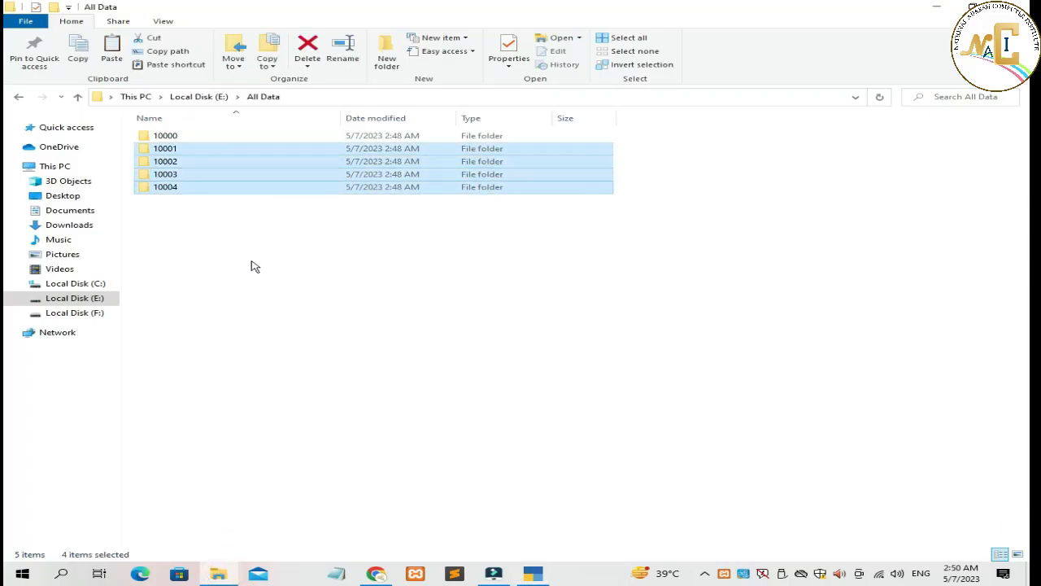
{"action": "left_click", "coordinate": [222, 276]}
{"action": "left_click", "coordinate": [1021, 6]}
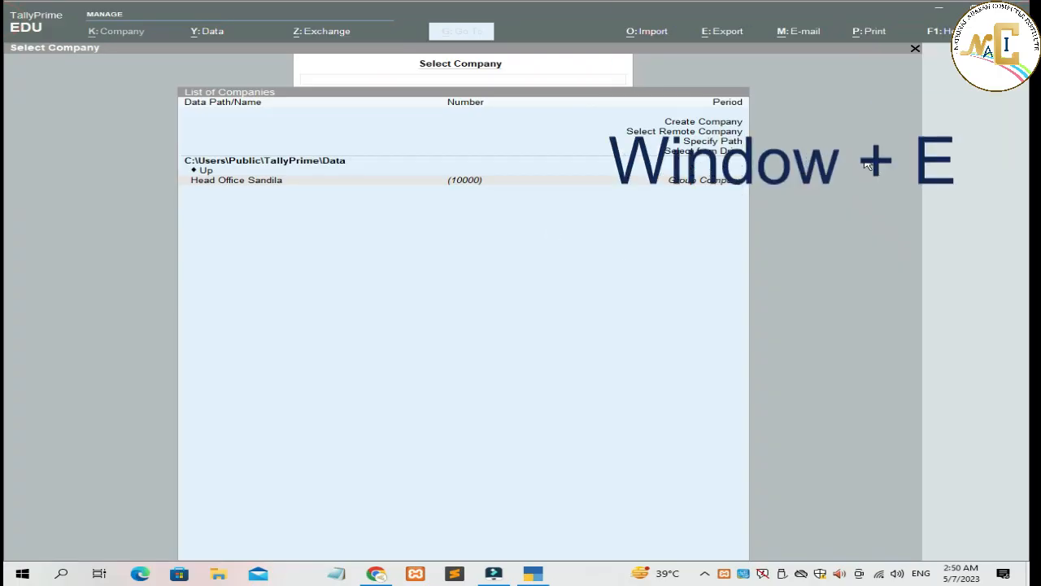
Open a new File Explorer window, go to E:\All Data and copy the company folders 10001 through 10004.
{"action": "left_click", "coordinate": [856, 169]}
{"action": "key", "text": "super+e"}
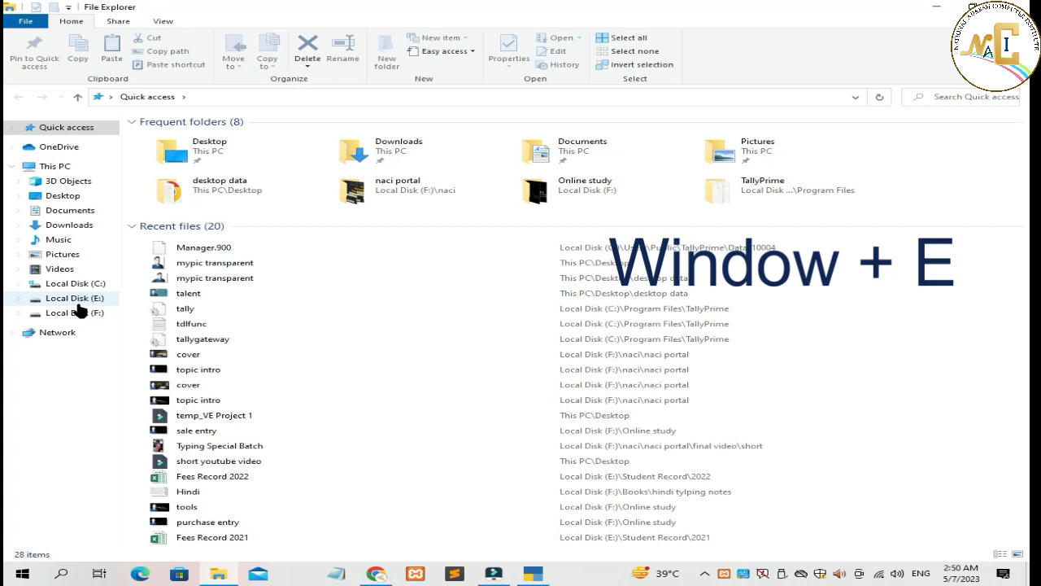
{"action": "left_click", "coordinate": [78, 300]}
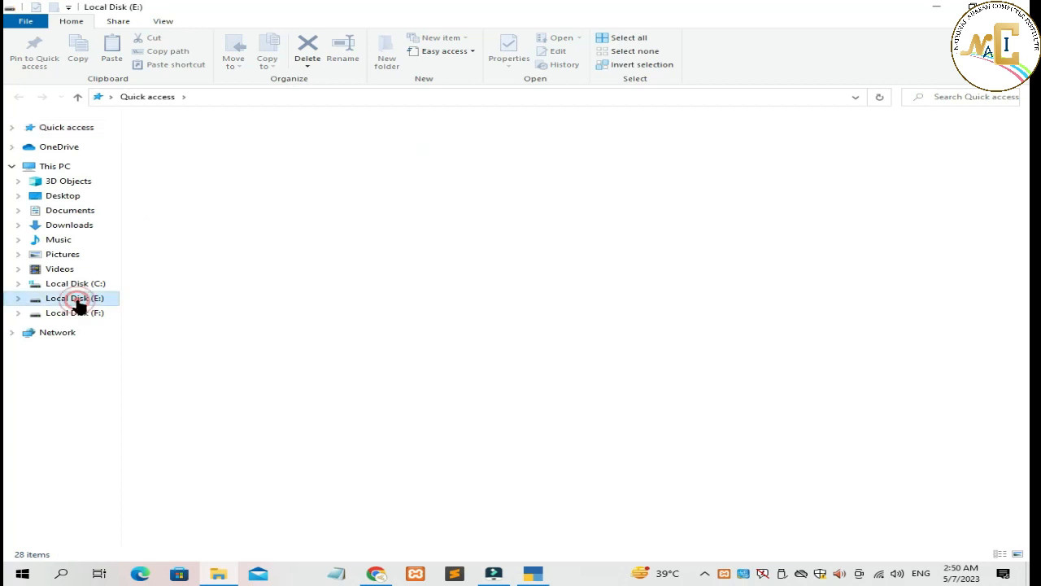
{"action": "double_click", "coordinate": [239, 158]}
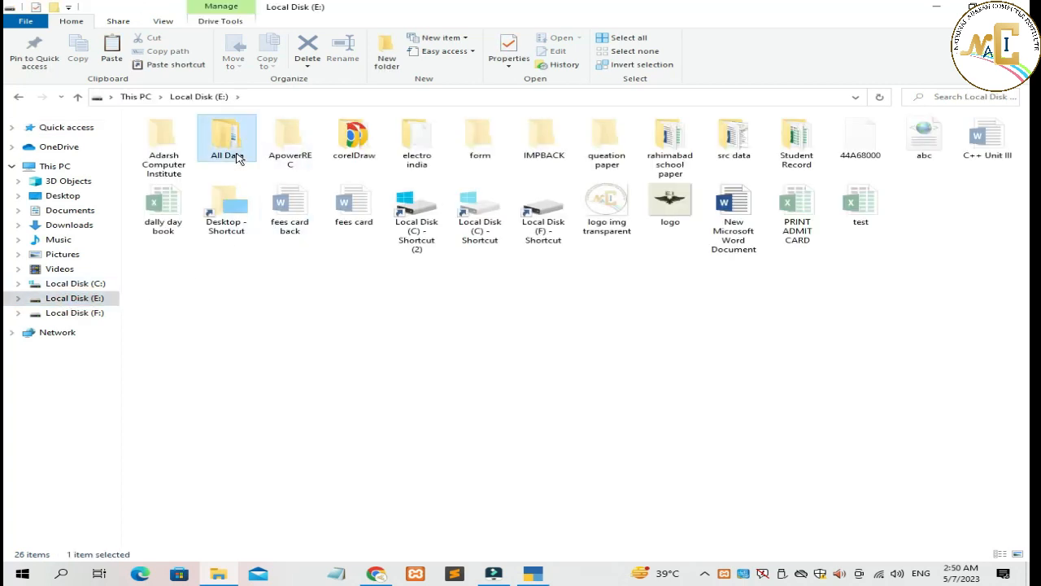
{"action": "left_click", "coordinate": [207, 148]}
{"action": "key", "text": "shift+Down"}
{"action": "key", "text": "shift+Down"}
{"action": "key", "text": "shift+Down"}
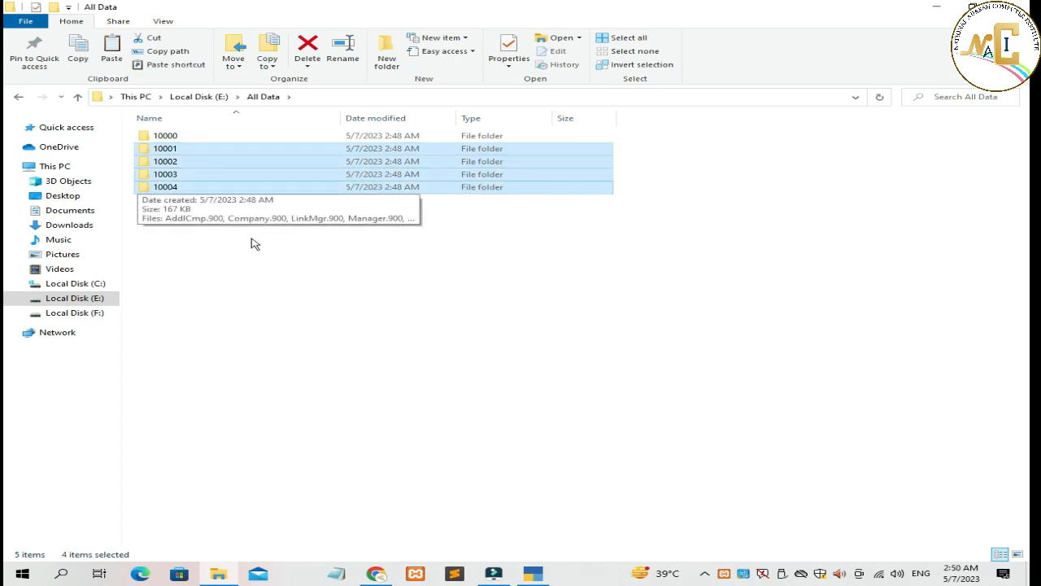
{"action": "key", "text": "ctrl+c"}
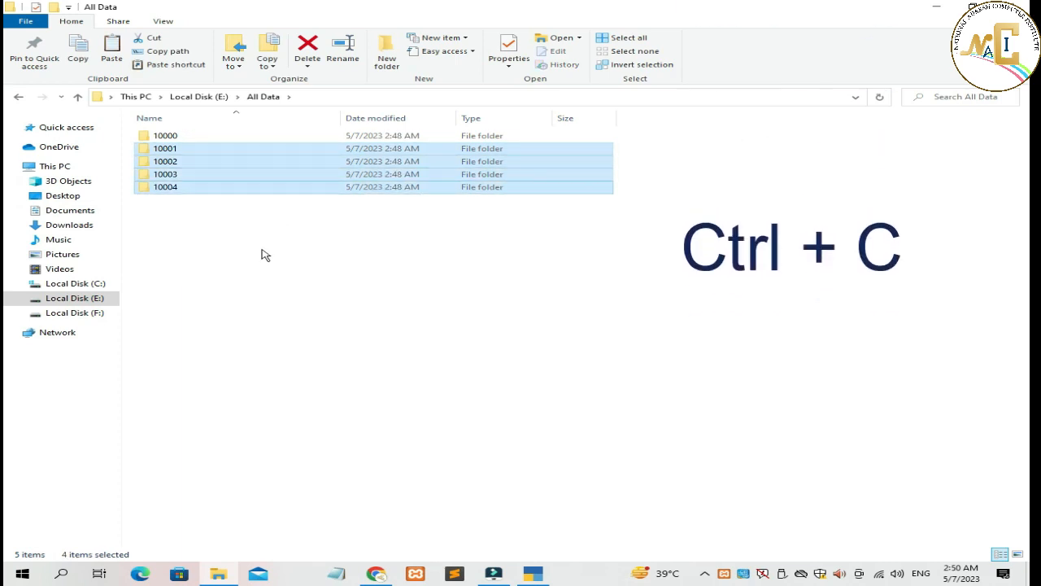
Paste the copied company folders 10001 through 10004 into C:\Users\Public\TallyPrime\Data.
{"action": "left_click", "coordinate": [96, 285]}
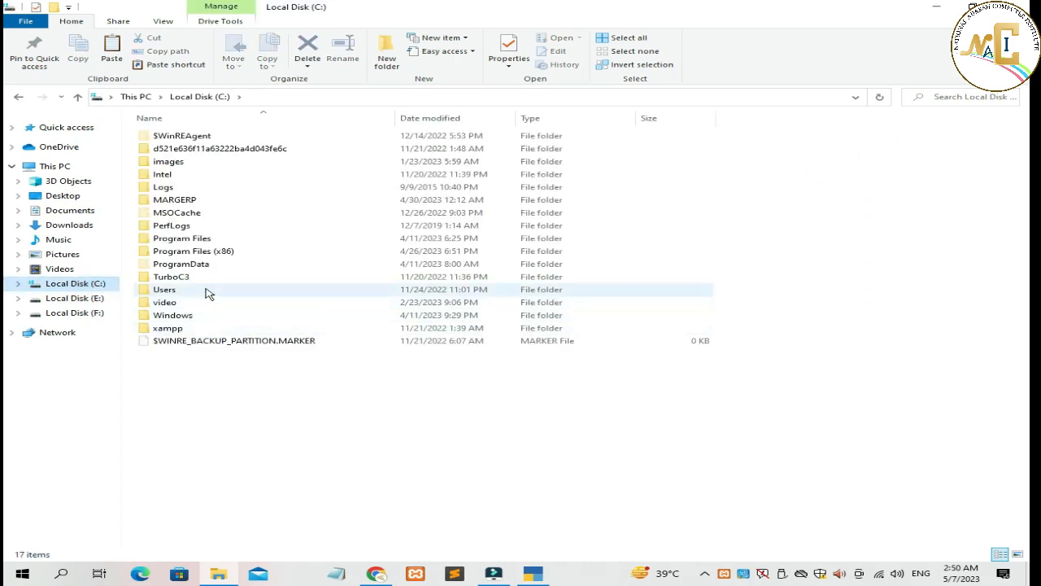
{"action": "double_click", "coordinate": [205, 291]}
{"action": "double_click", "coordinate": [196, 175]}
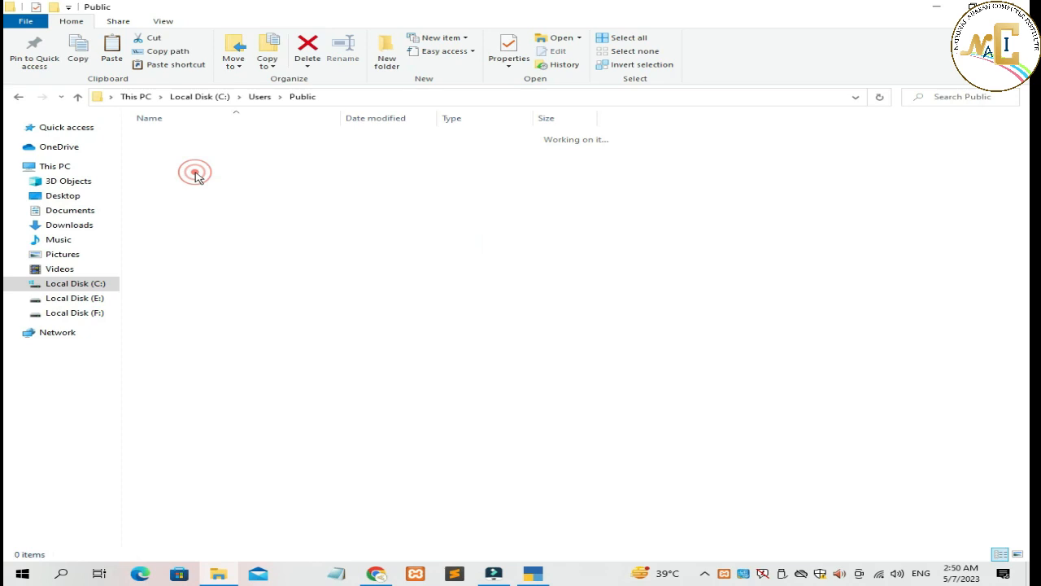
{"action": "double_click", "coordinate": [198, 237]}
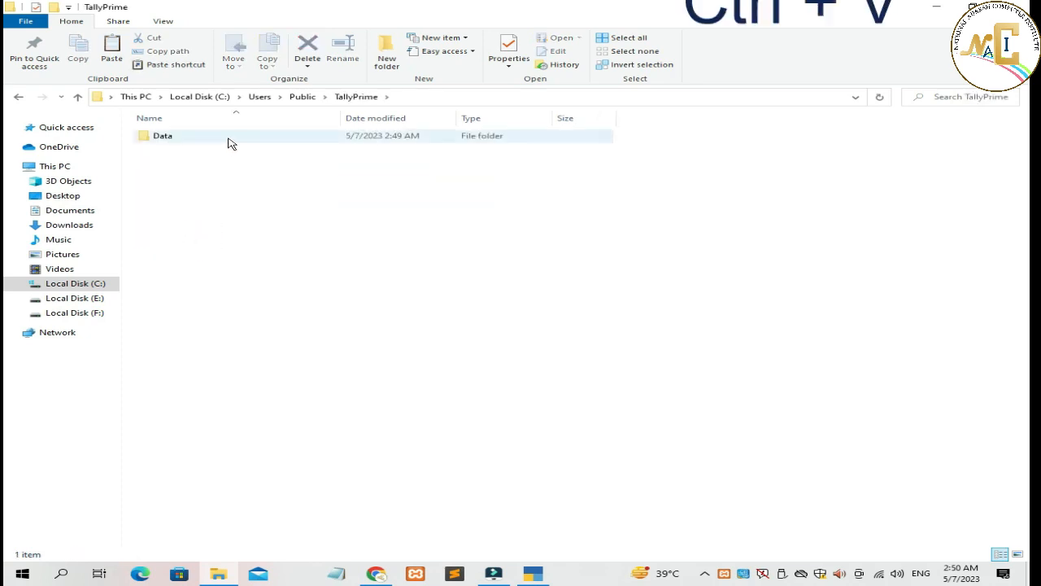
{"action": "double_click", "coordinate": [228, 137]}
{"action": "left_click", "coordinate": [302, 246]}
{"action": "key", "text": "ctrl+v"}
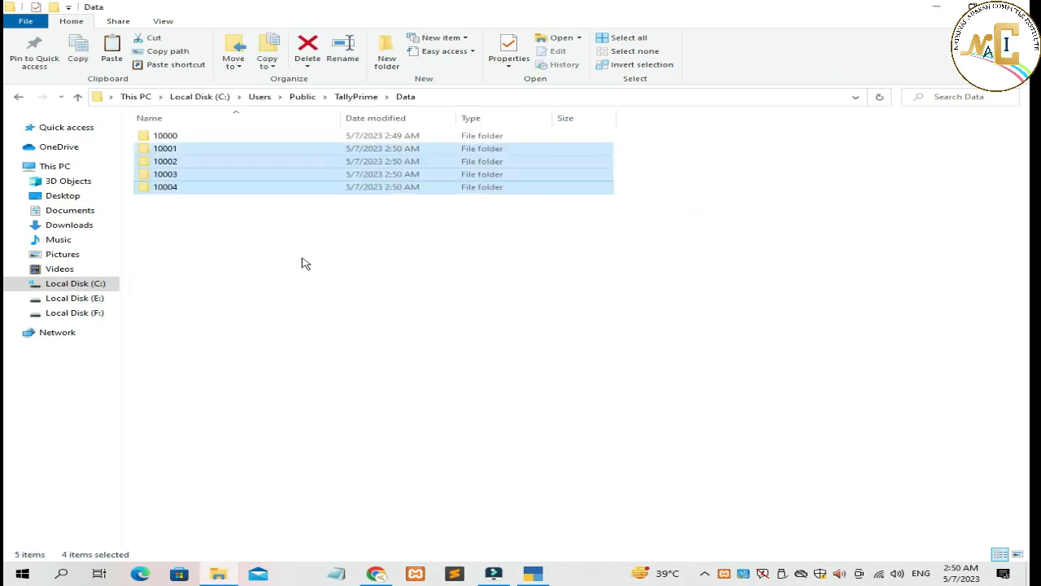
{"action": "left_click", "coordinate": [279, 267]}
Switch to TallyPrime, quit from the outdated company list and reopen the list to refresh the companies in the Data folder.
{"action": "left_click", "coordinate": [523, 576]}
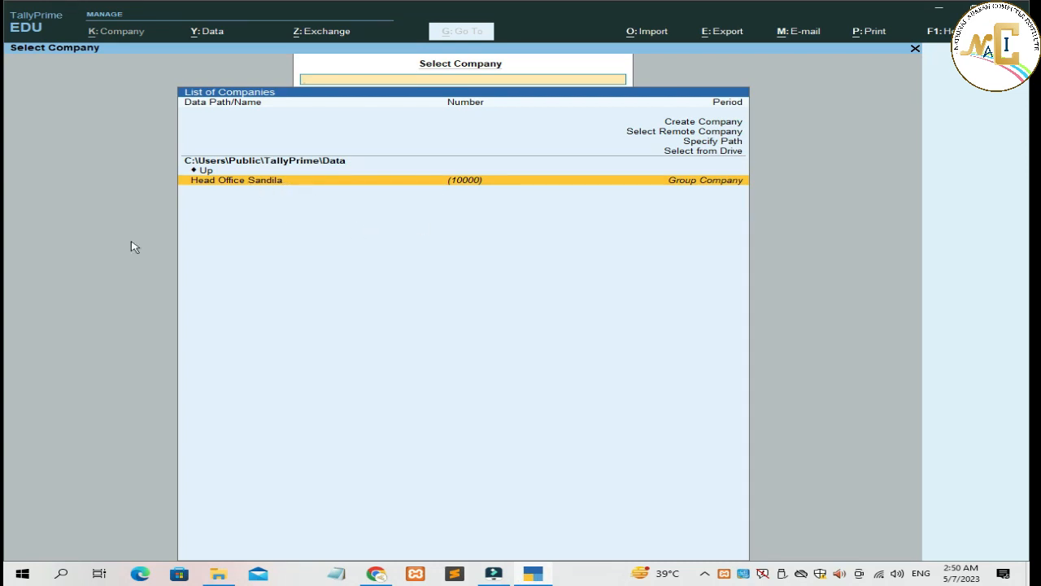
{"action": "key", "text": "Escape"}
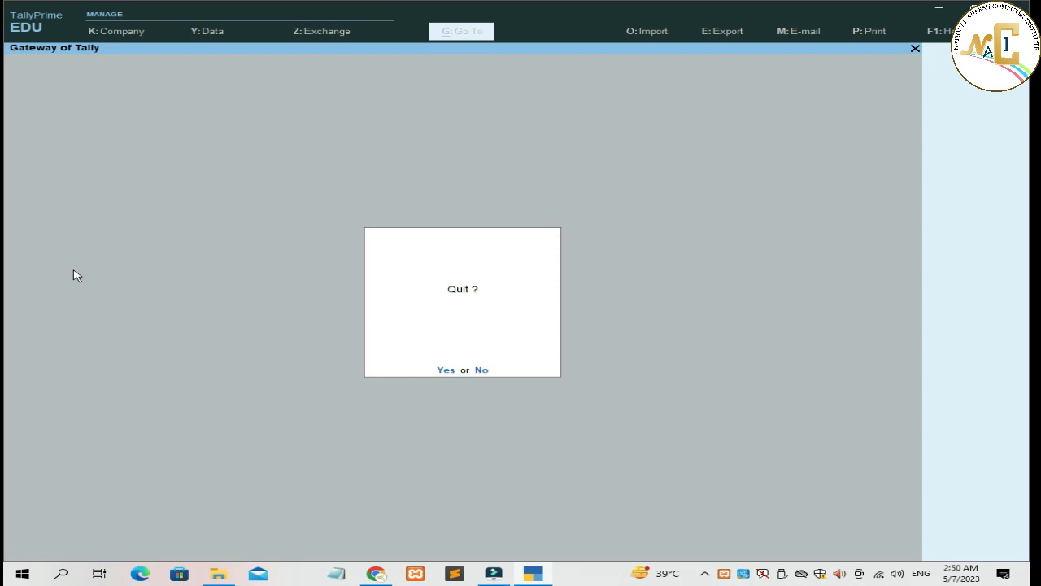
{"action": "key", "text": "Return"}
{"action": "key", "text": "Escape"}
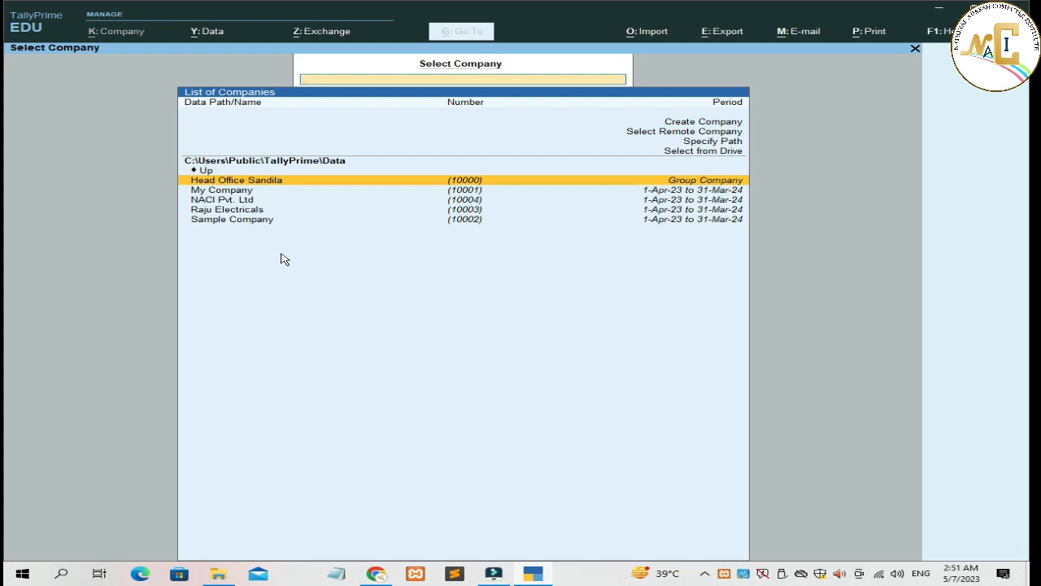
{"action": "key", "text": "Return"}
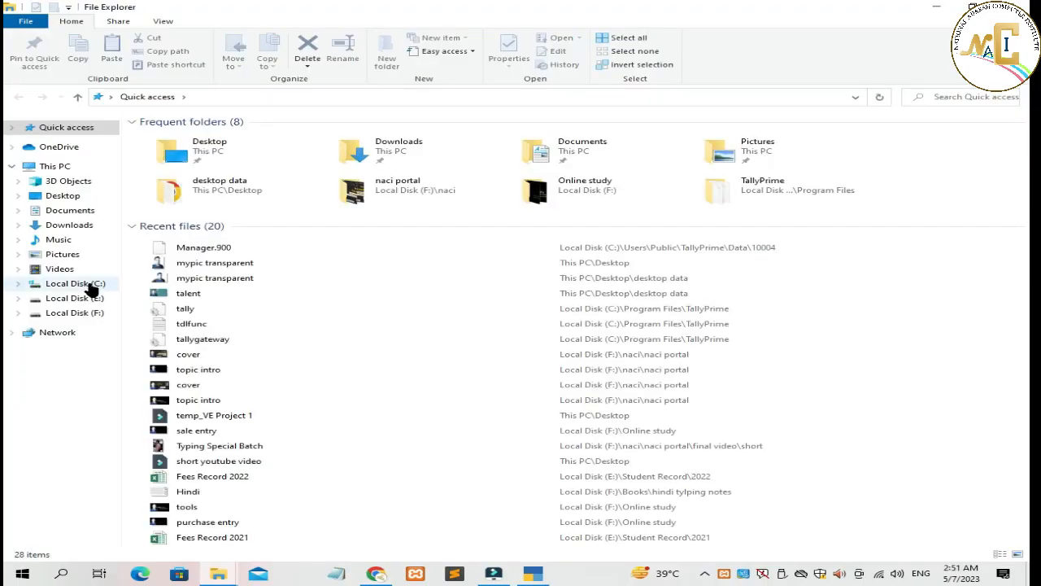
View the contents of Local Disk (C:) in File Explorer, and return to TallyPrime's company list.
{"action": "left_click", "coordinate": [85, 284]}
{"action": "left_click", "coordinate": [219, 364]}
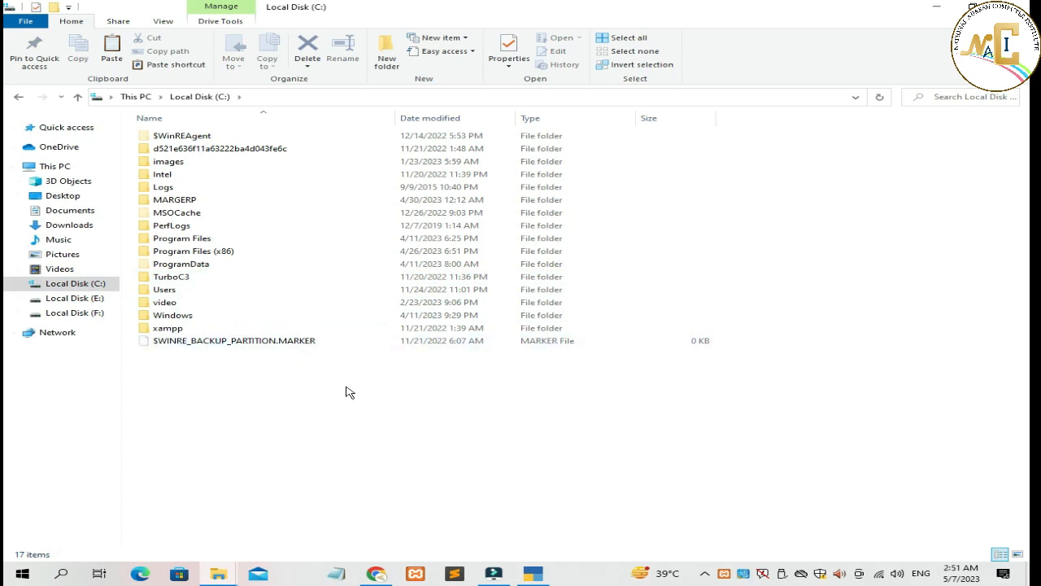
{"action": "left_click", "coordinate": [936, 8]}
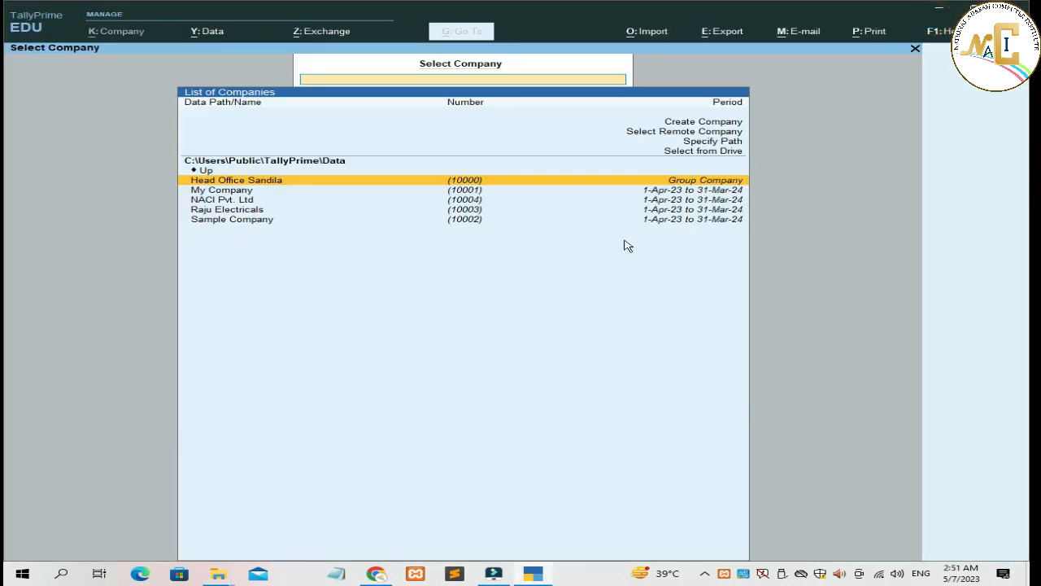